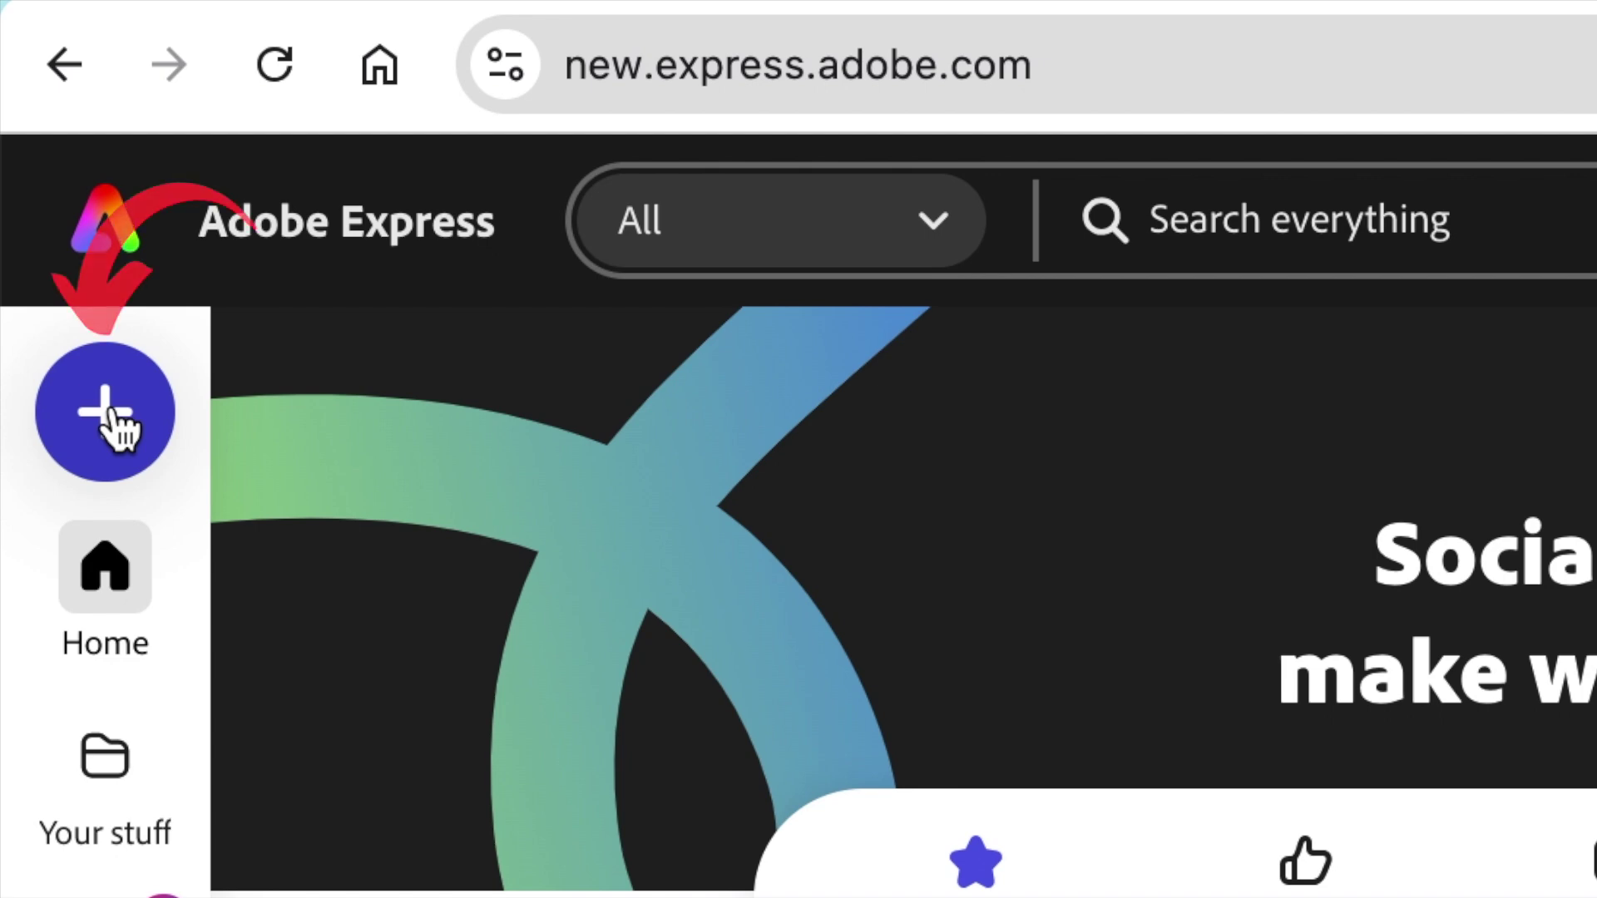
# Step: Launch the Animate characters tool from the Quick actions list
pyautogui.click(111, 419)
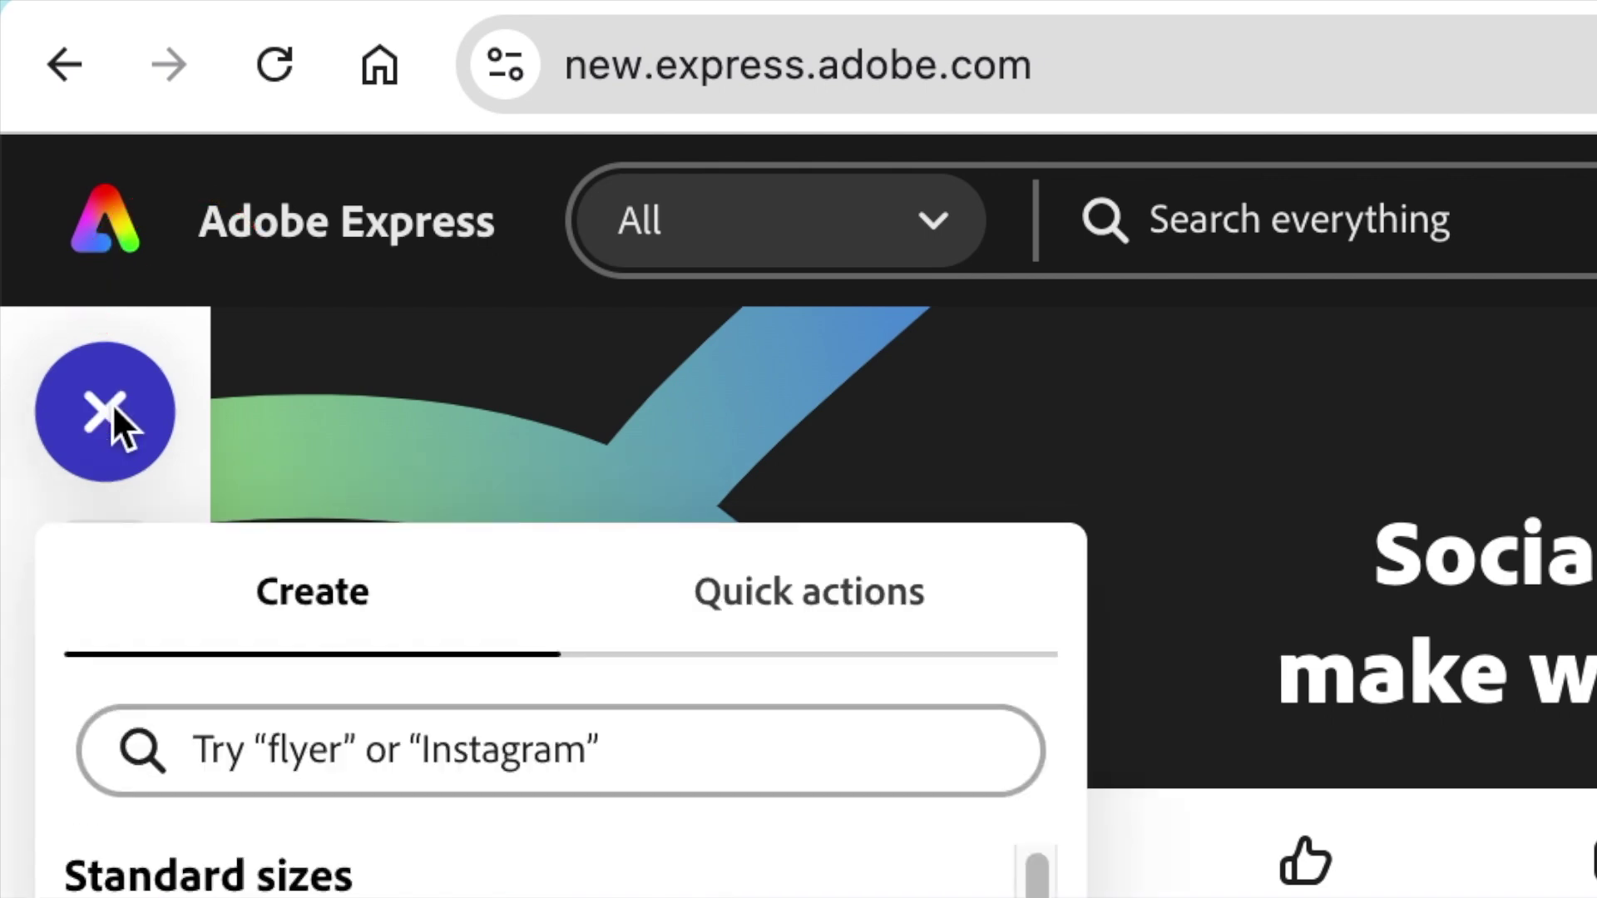
pyautogui.click(829, 618)
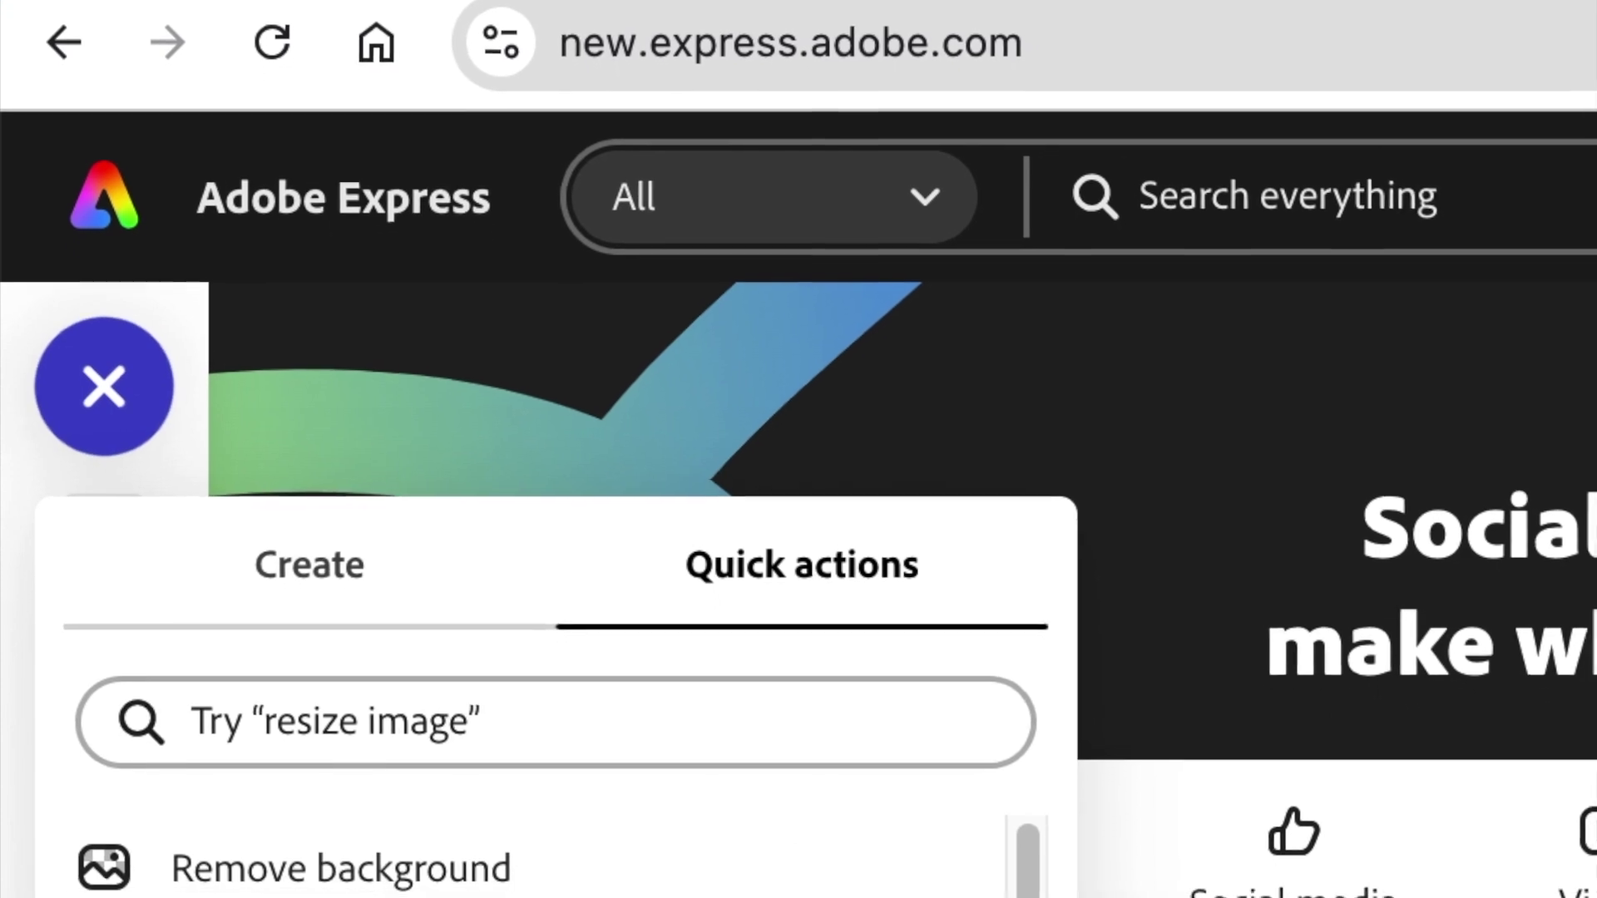
pyautogui.scroll(-5, 532, 882)
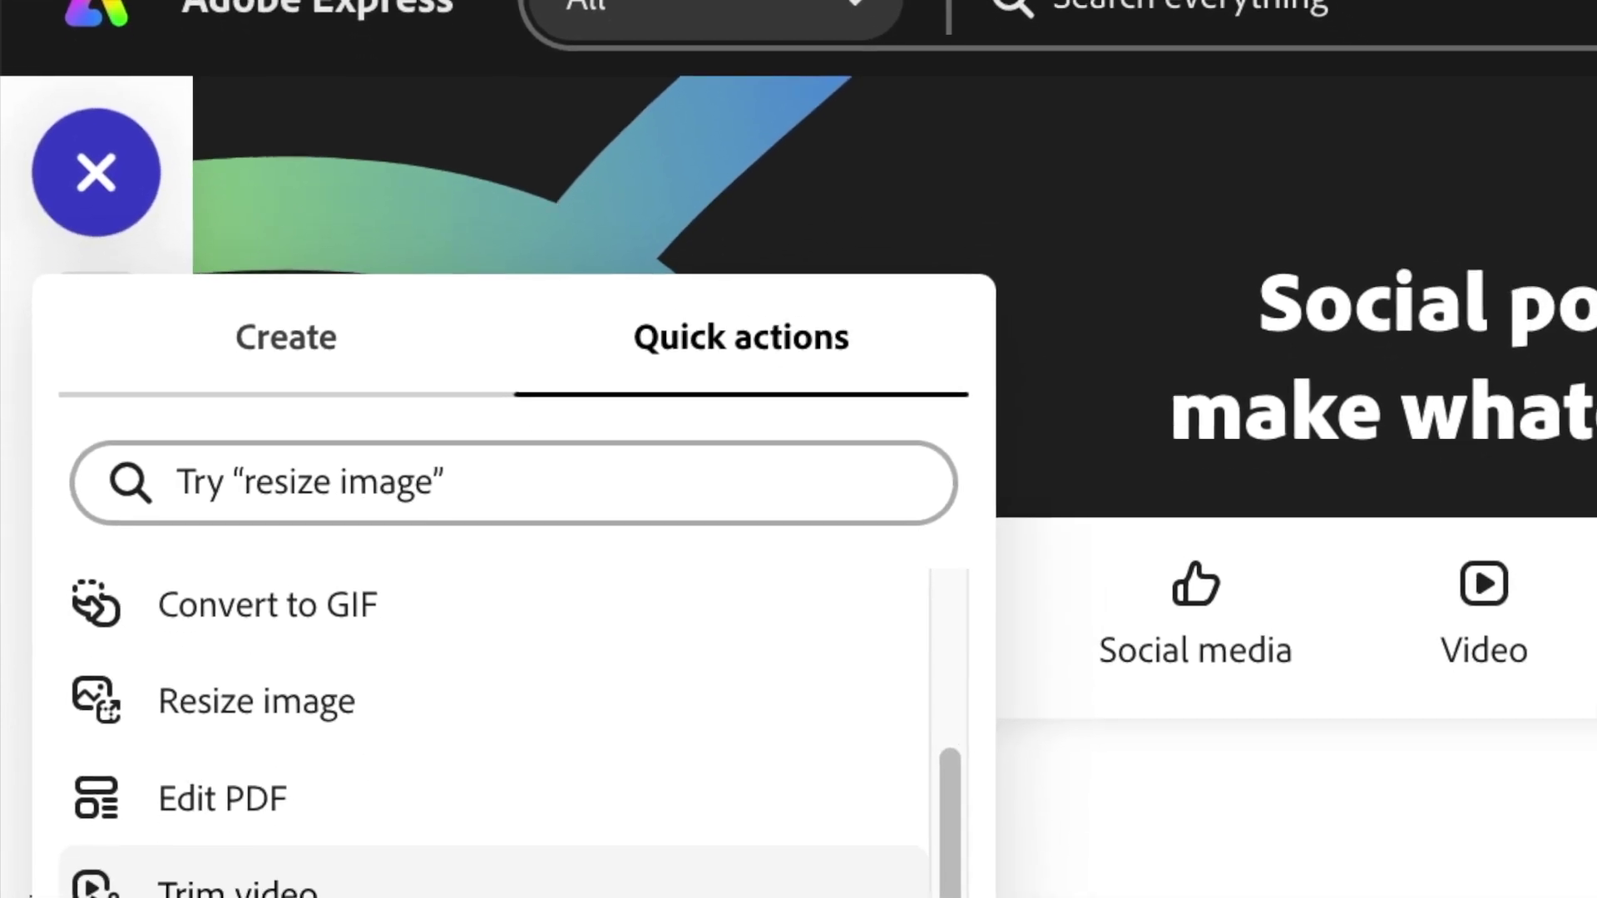
pyautogui.scroll(-5, 466, 790)
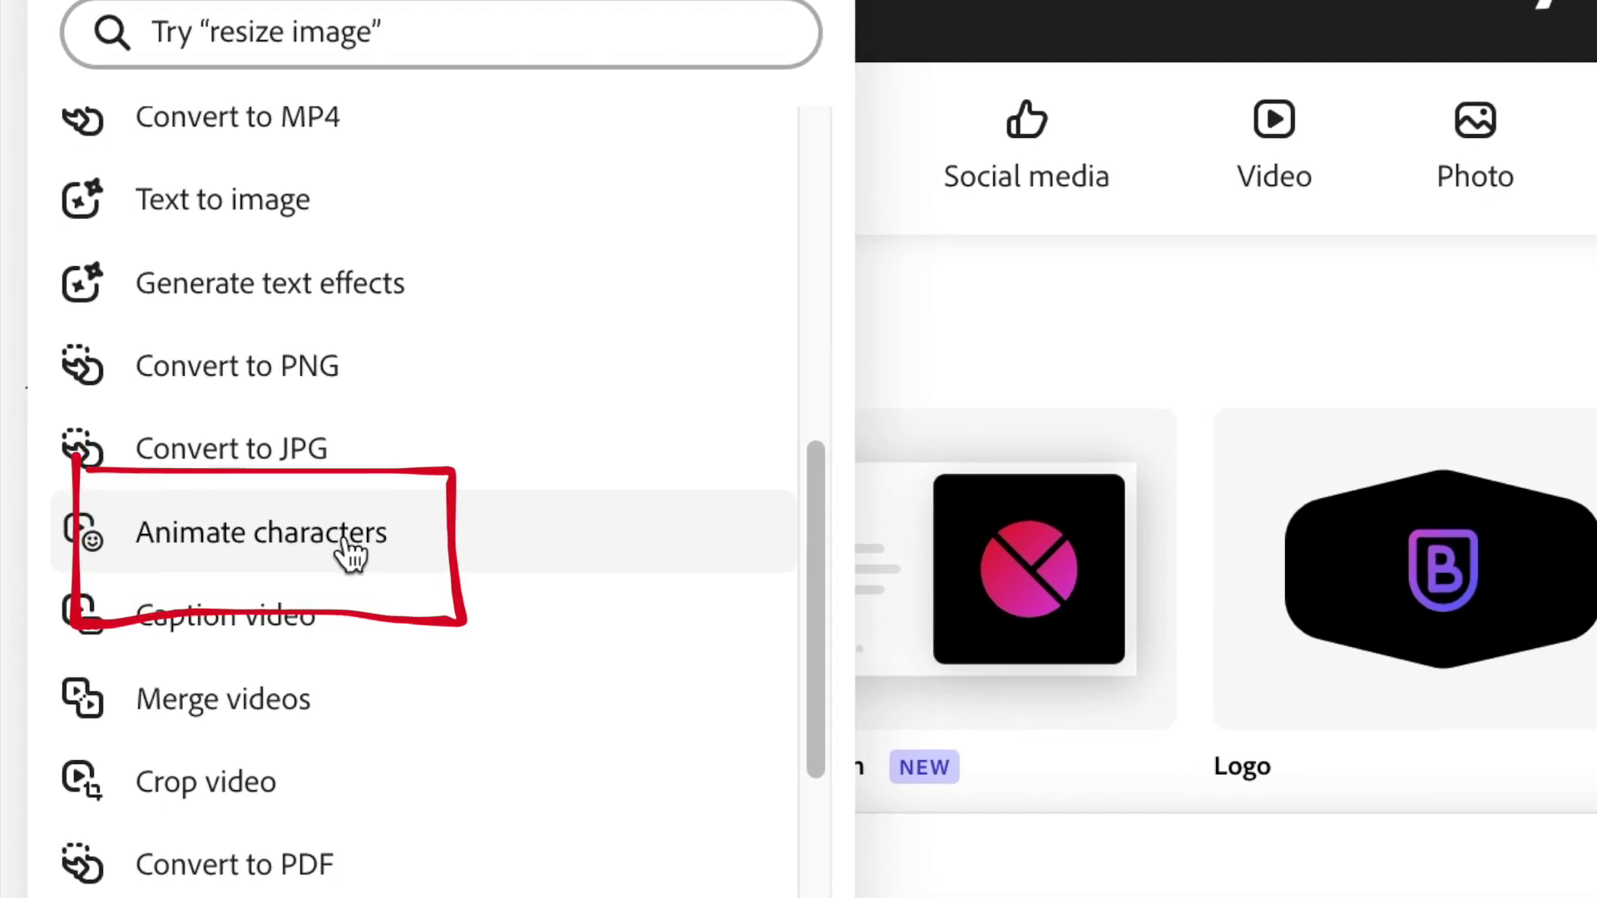
pyautogui.click(344, 533)
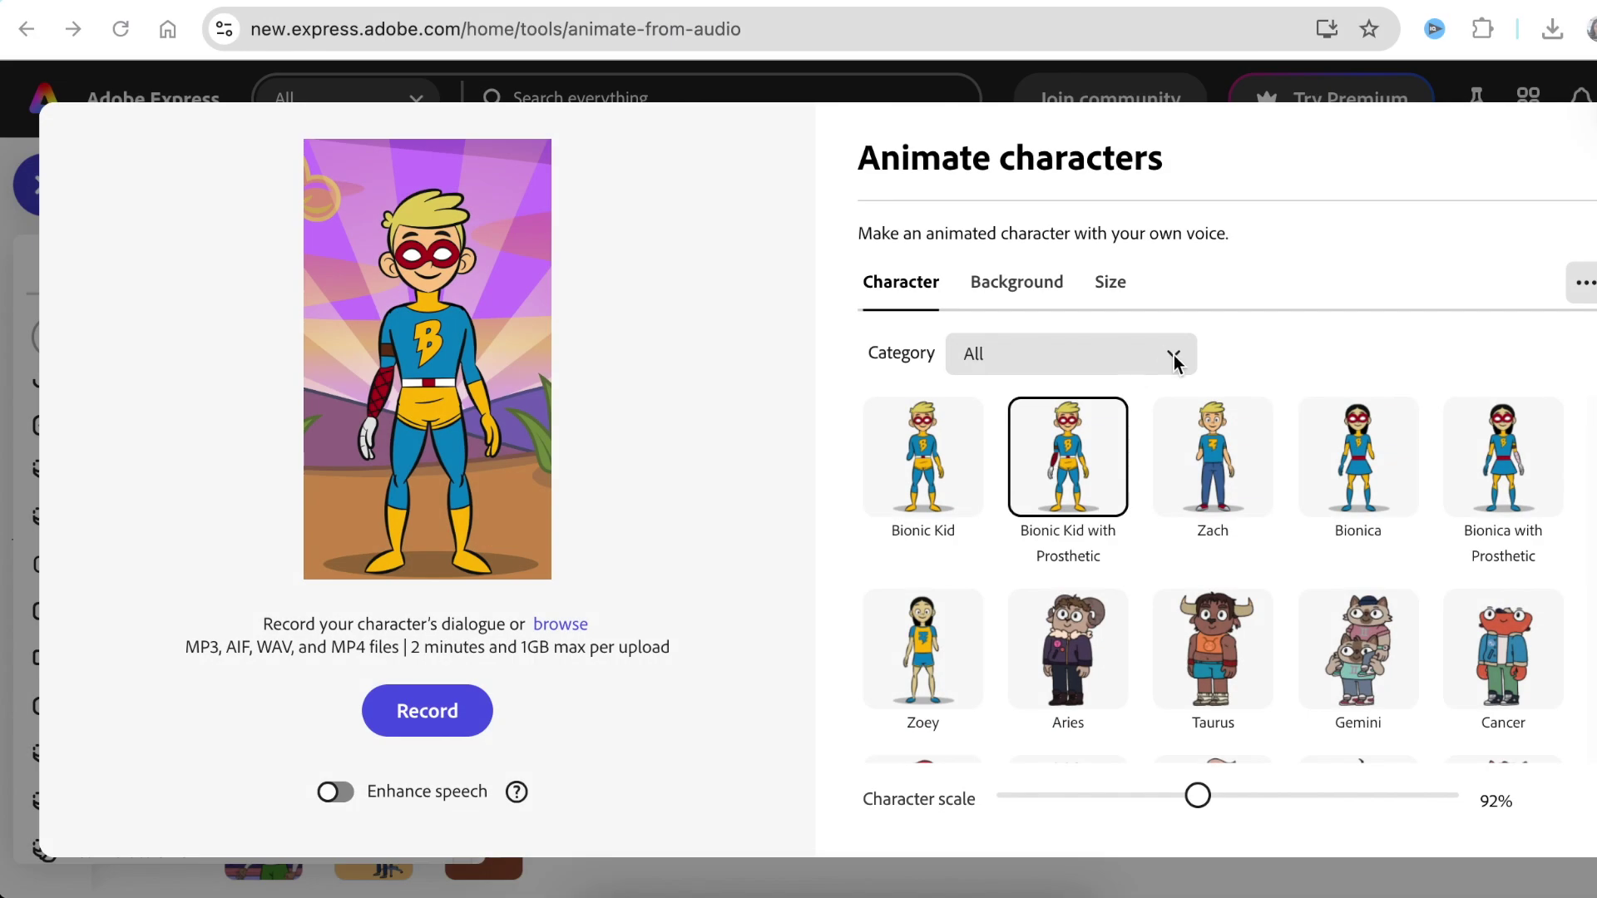
# Step: Browse the Young People character category and pick Baby Naomi
pyautogui.click(1175, 360)
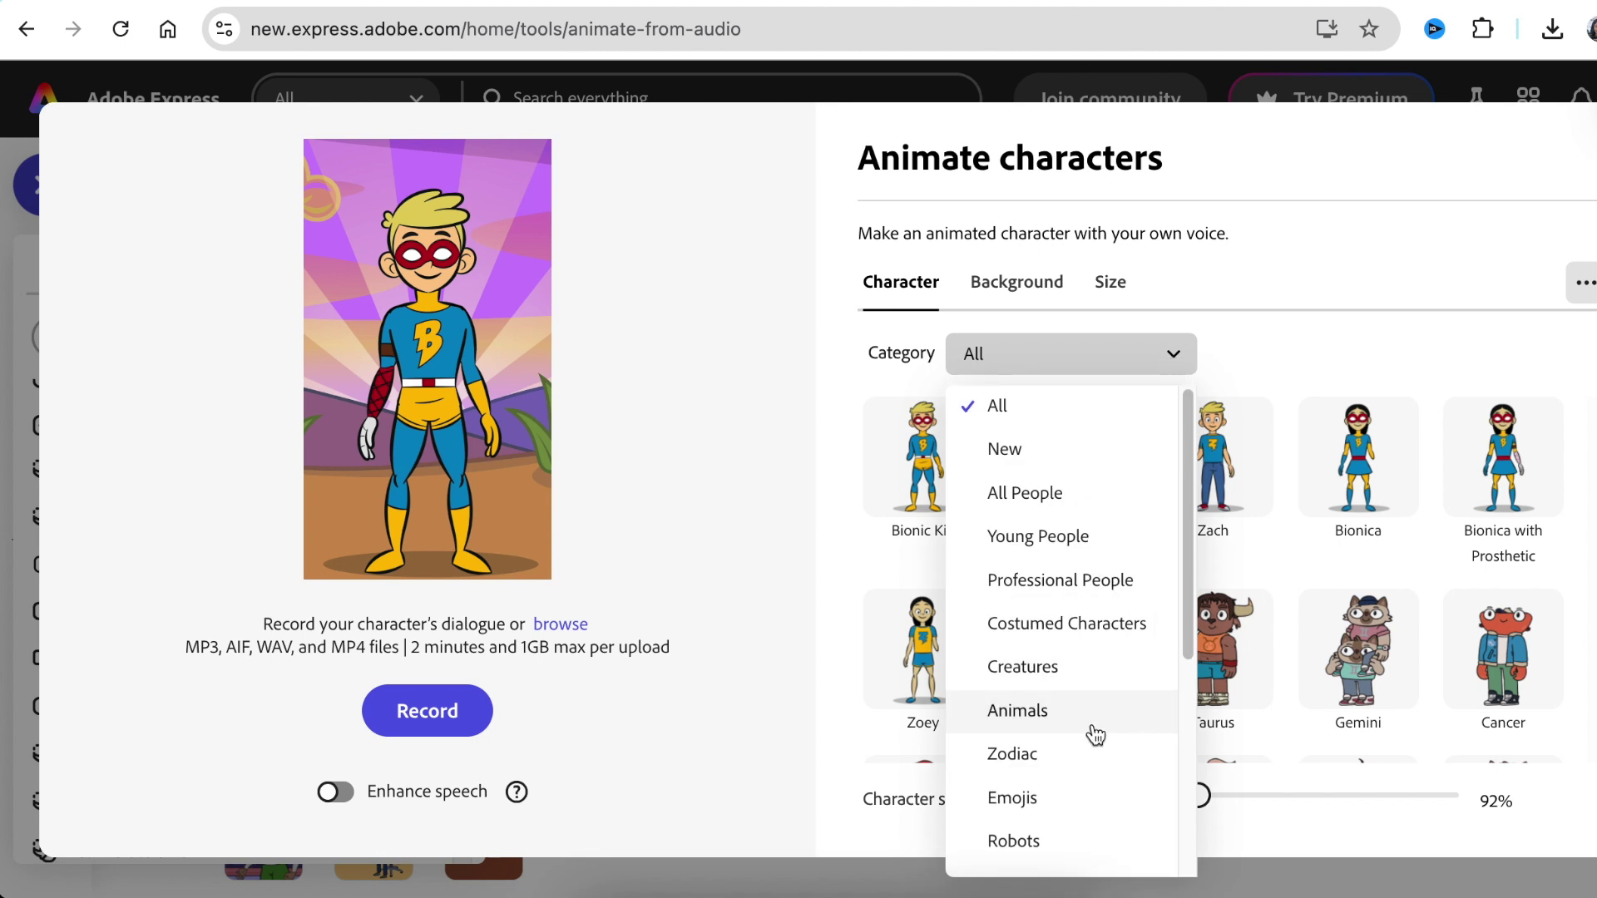
pyautogui.click(1063, 537)
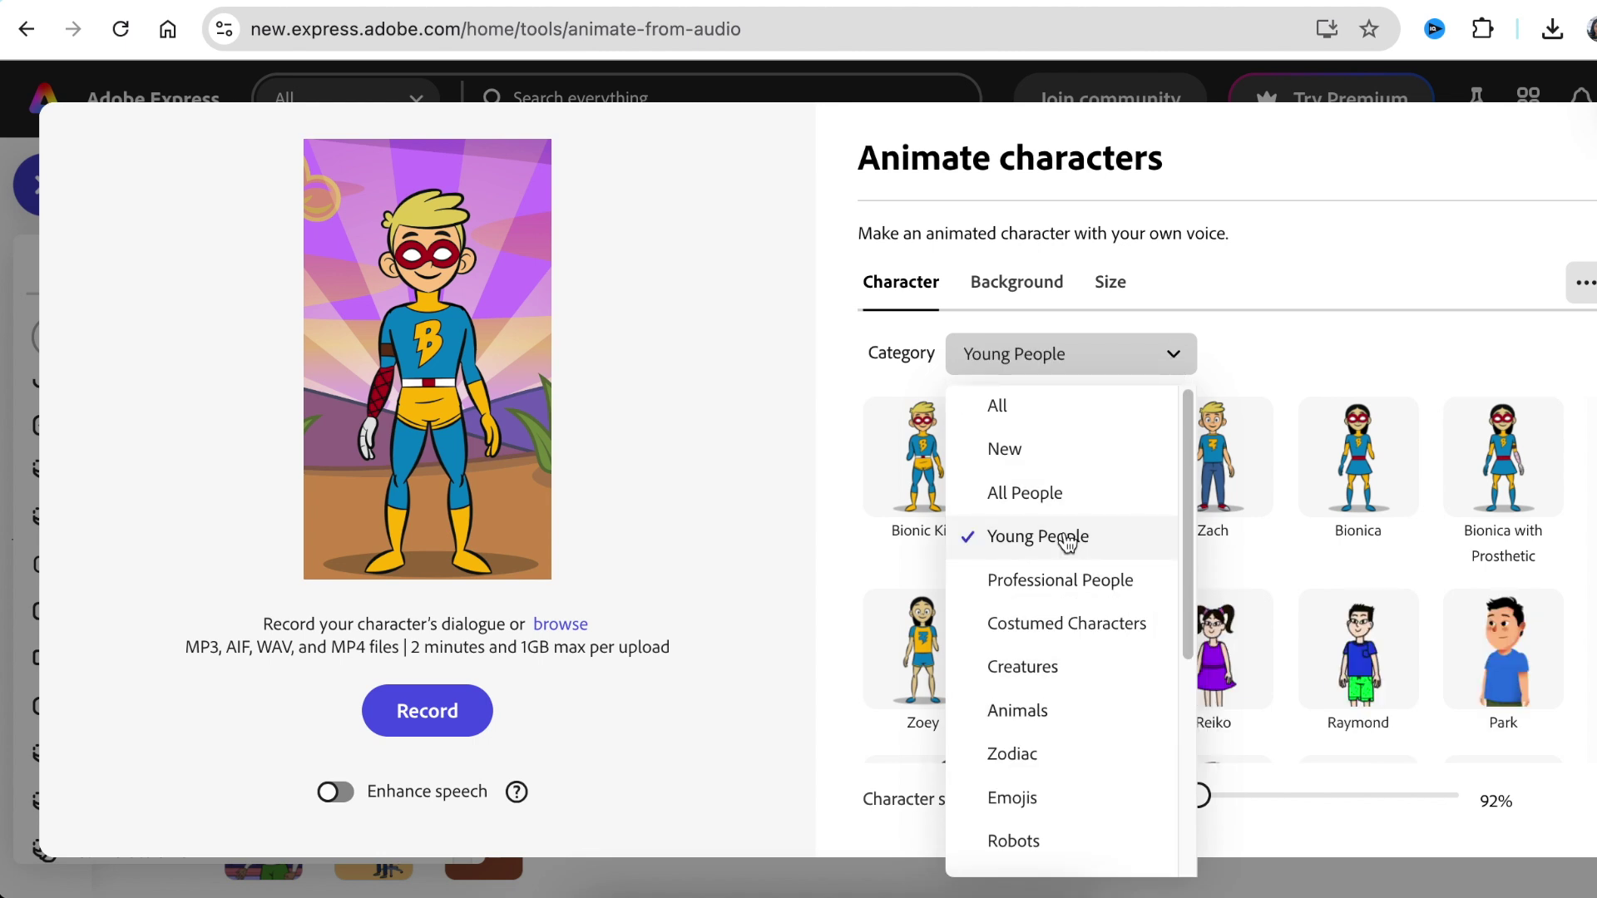
pyautogui.scroll(-5, 1304, 624)
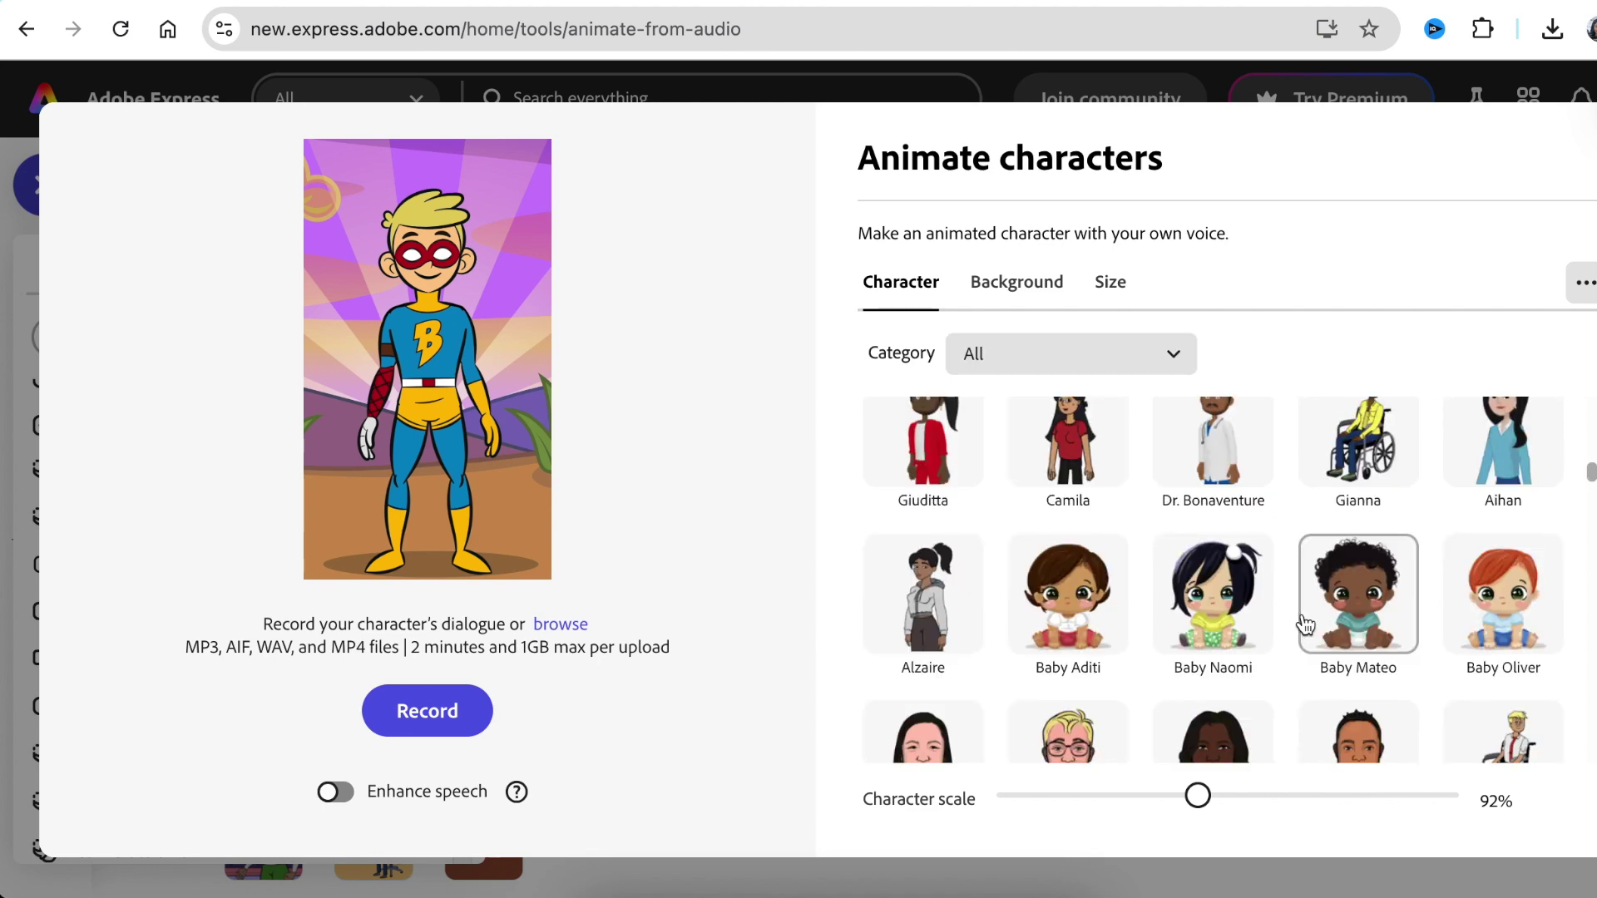
pyautogui.scroll(-2, 1305, 623)
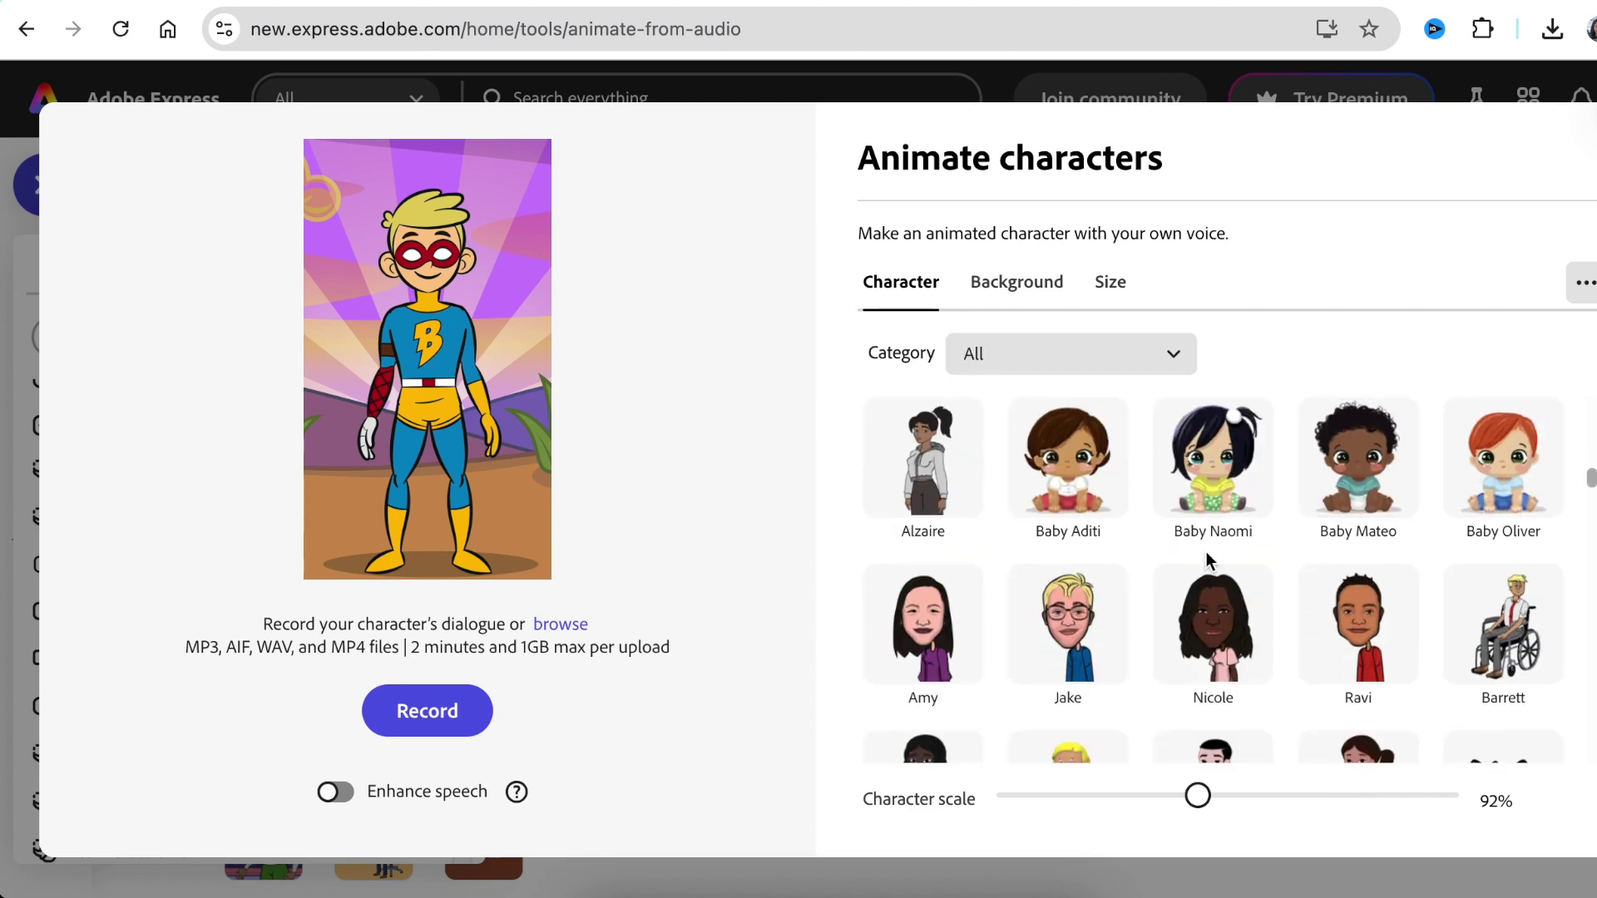
pyautogui.click(1210, 485)
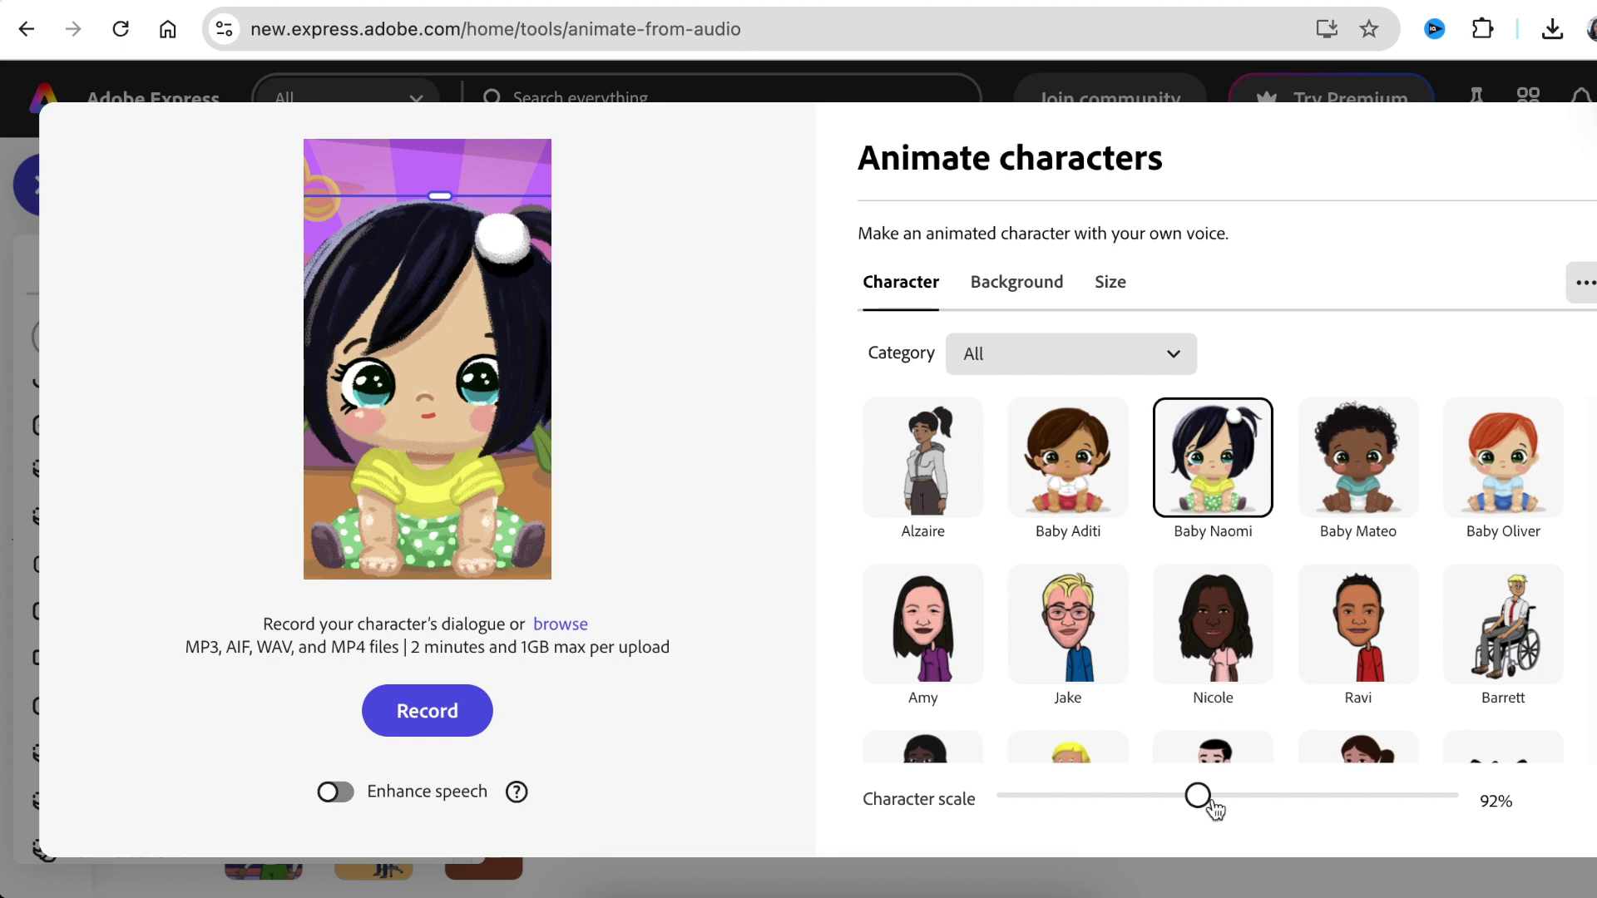
# Step: Adjust the Character scale slider, settling at about 51%
pyautogui.moveTo(1207, 798); pyautogui.dragTo(1352, 796)
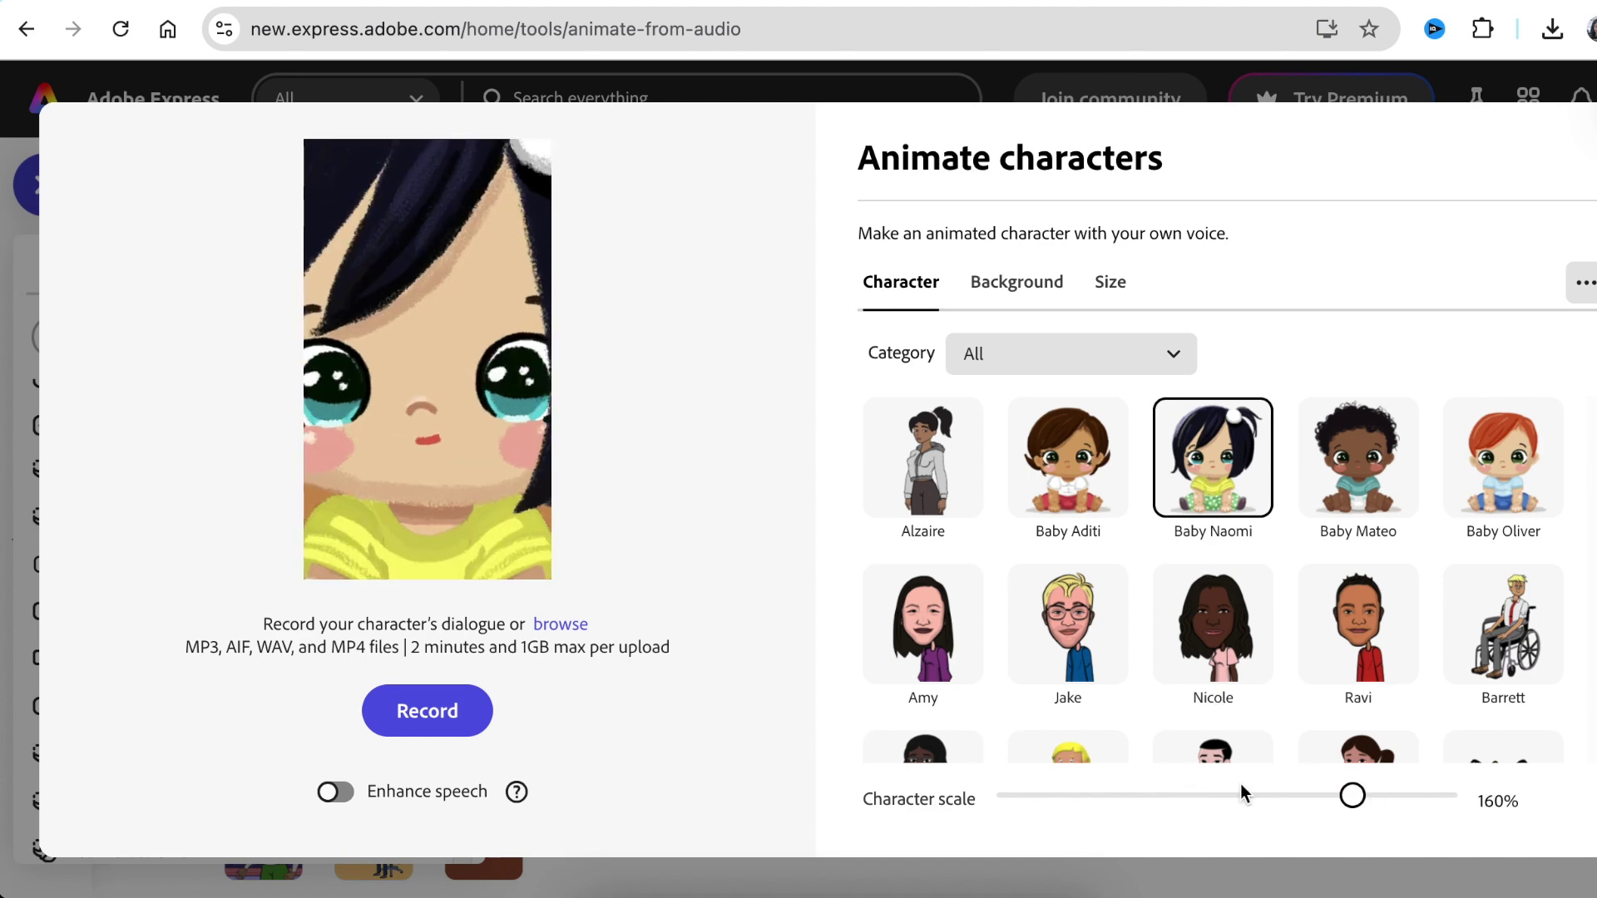
pyautogui.moveTo(1242, 792); pyautogui.dragTo(1109, 816)
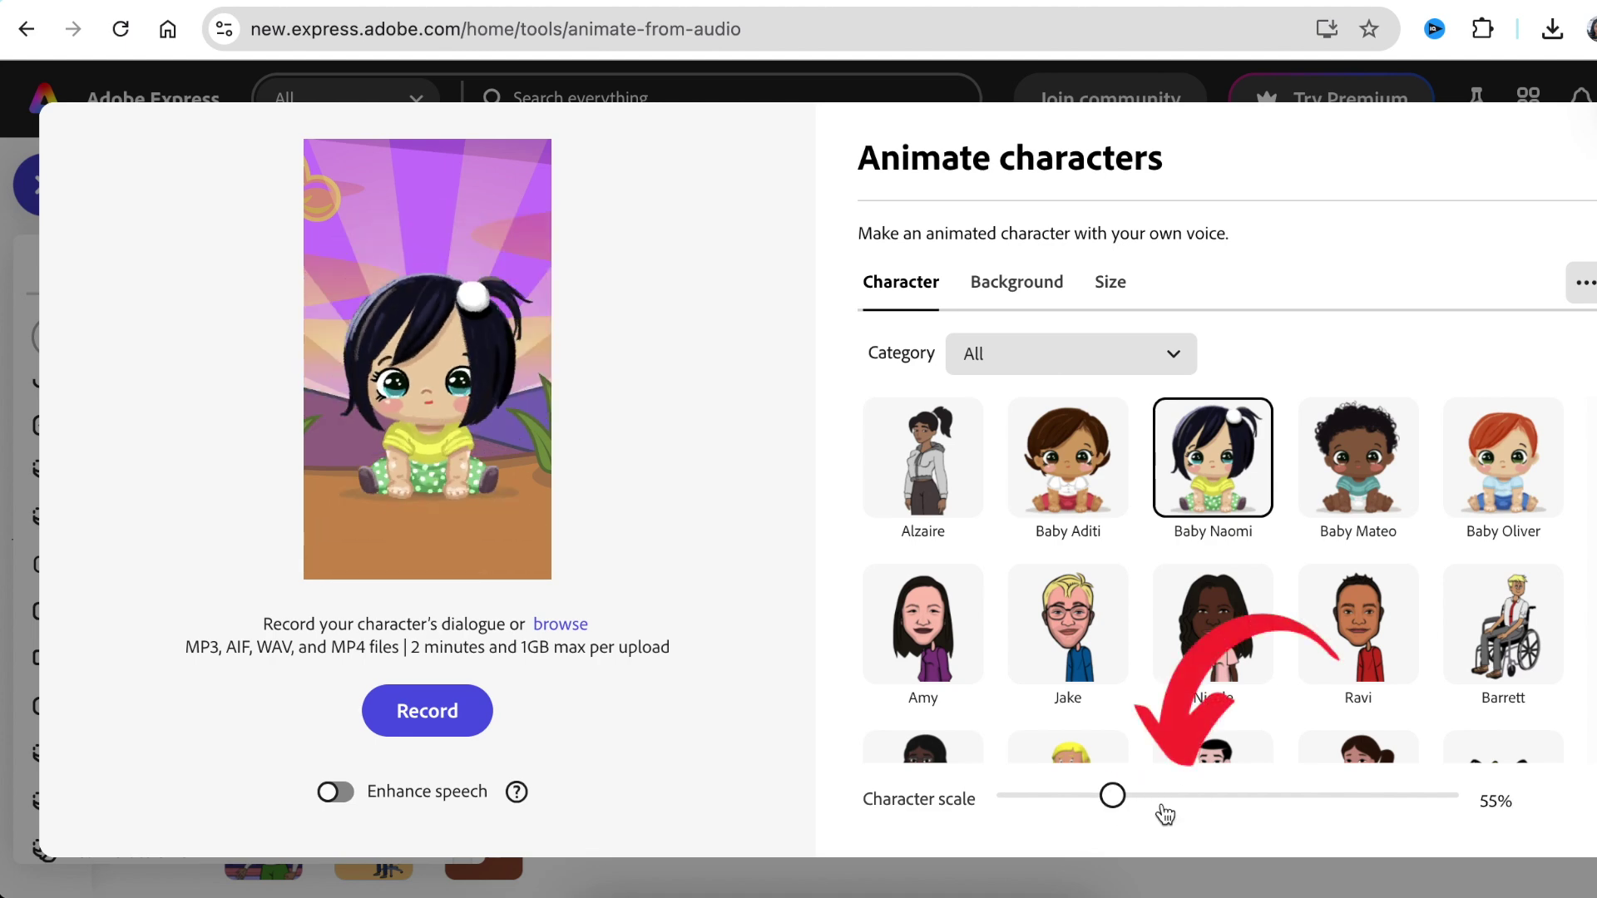
pyautogui.moveTo(1114, 800); pyautogui.dragTo(1090, 794)
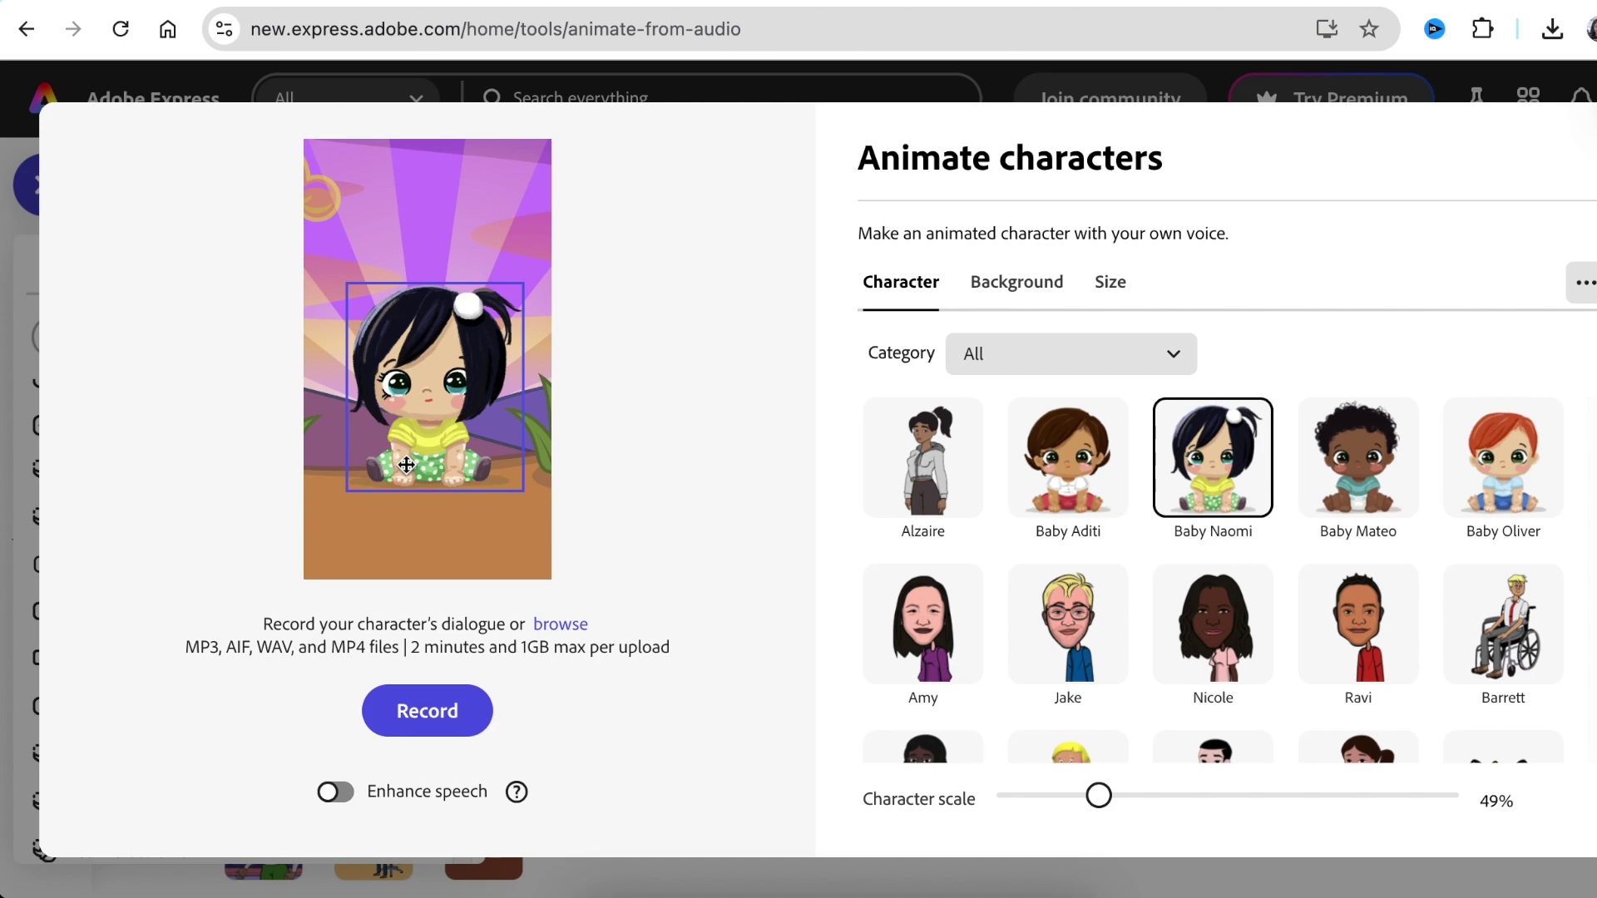
# Step: Shrink Baby Naomi to 35% and place her at the bottom centre of the scene
pyautogui.moveTo(406, 465); pyautogui.dragTo(405, 537)
pyautogui.moveTo(526, 356)
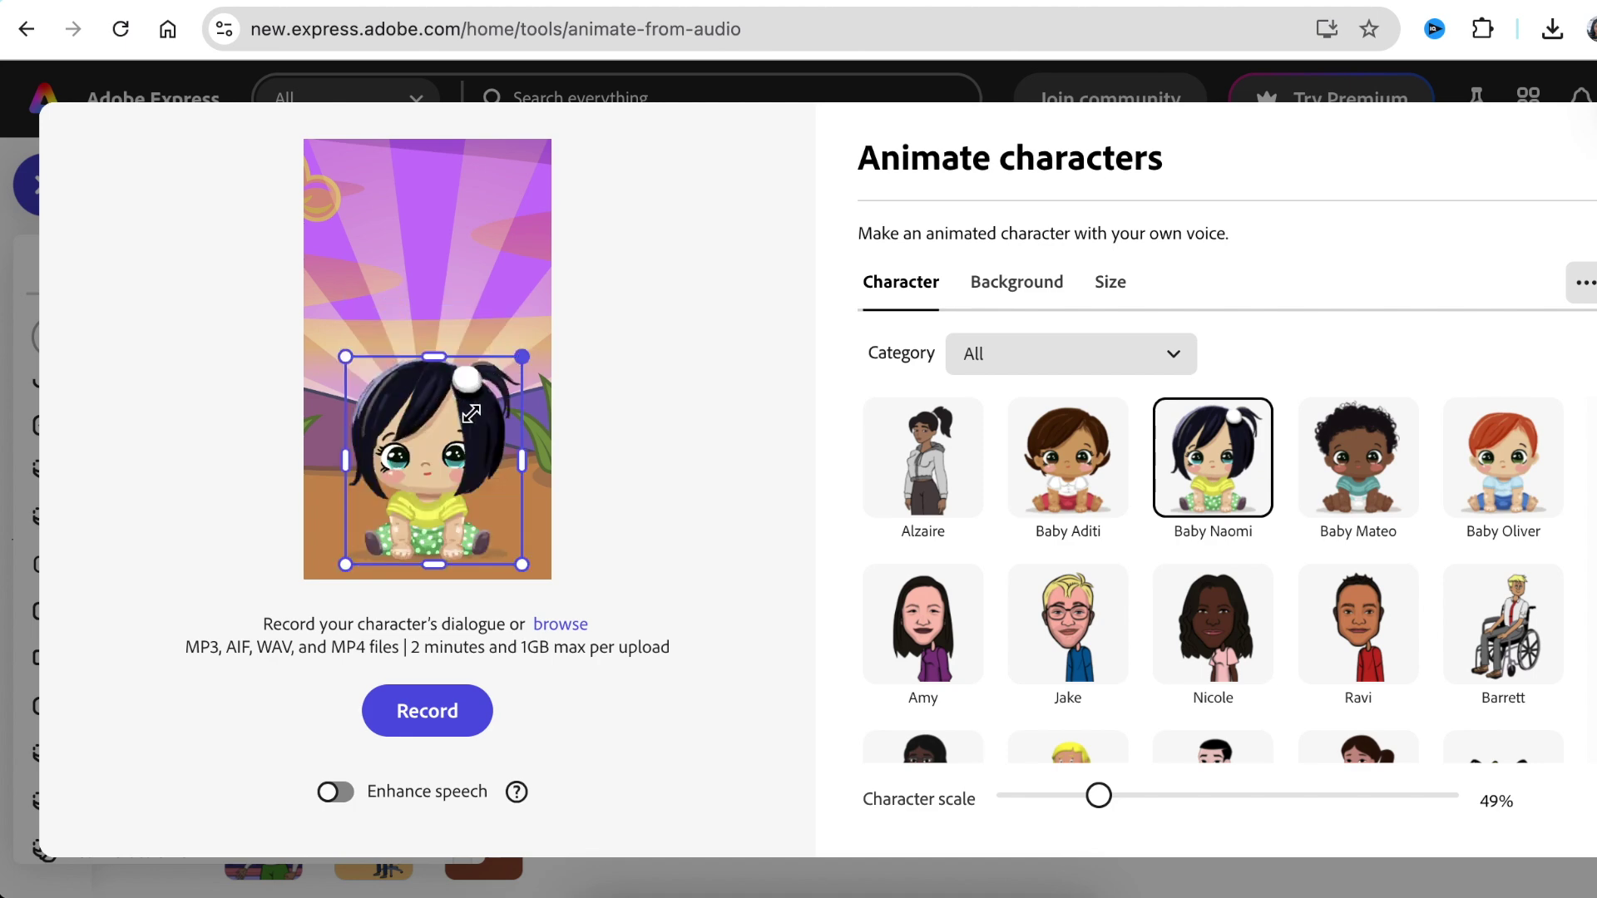
pyautogui.moveTo(471, 413); pyautogui.dragTo(471, 413)
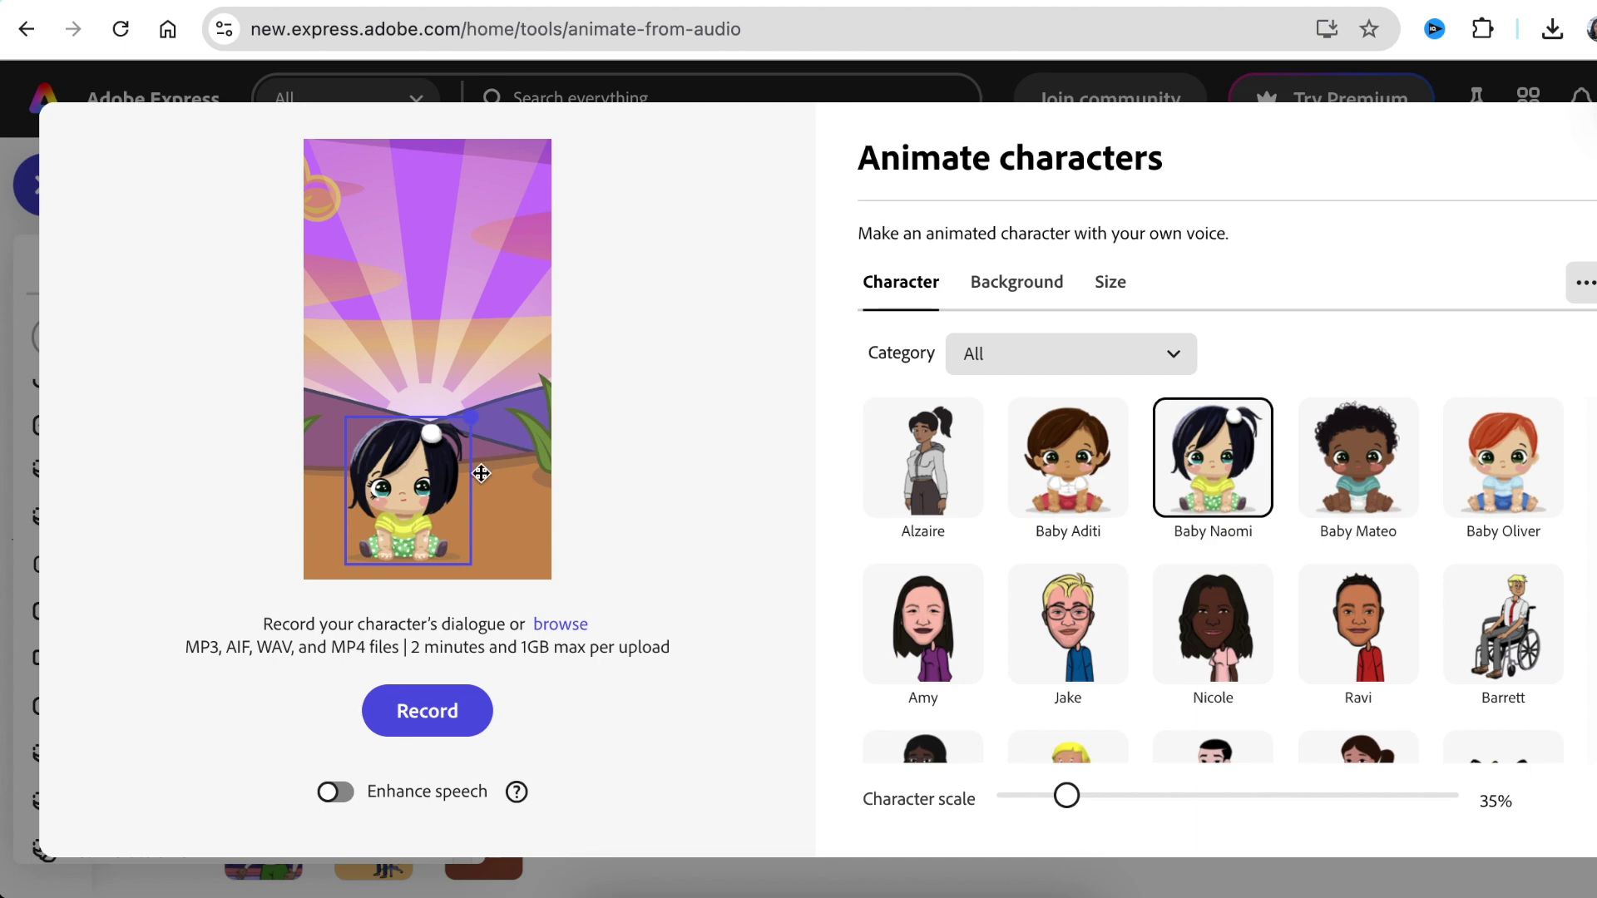
pyautogui.moveTo(527, 414); pyautogui.dragTo(500, 460)
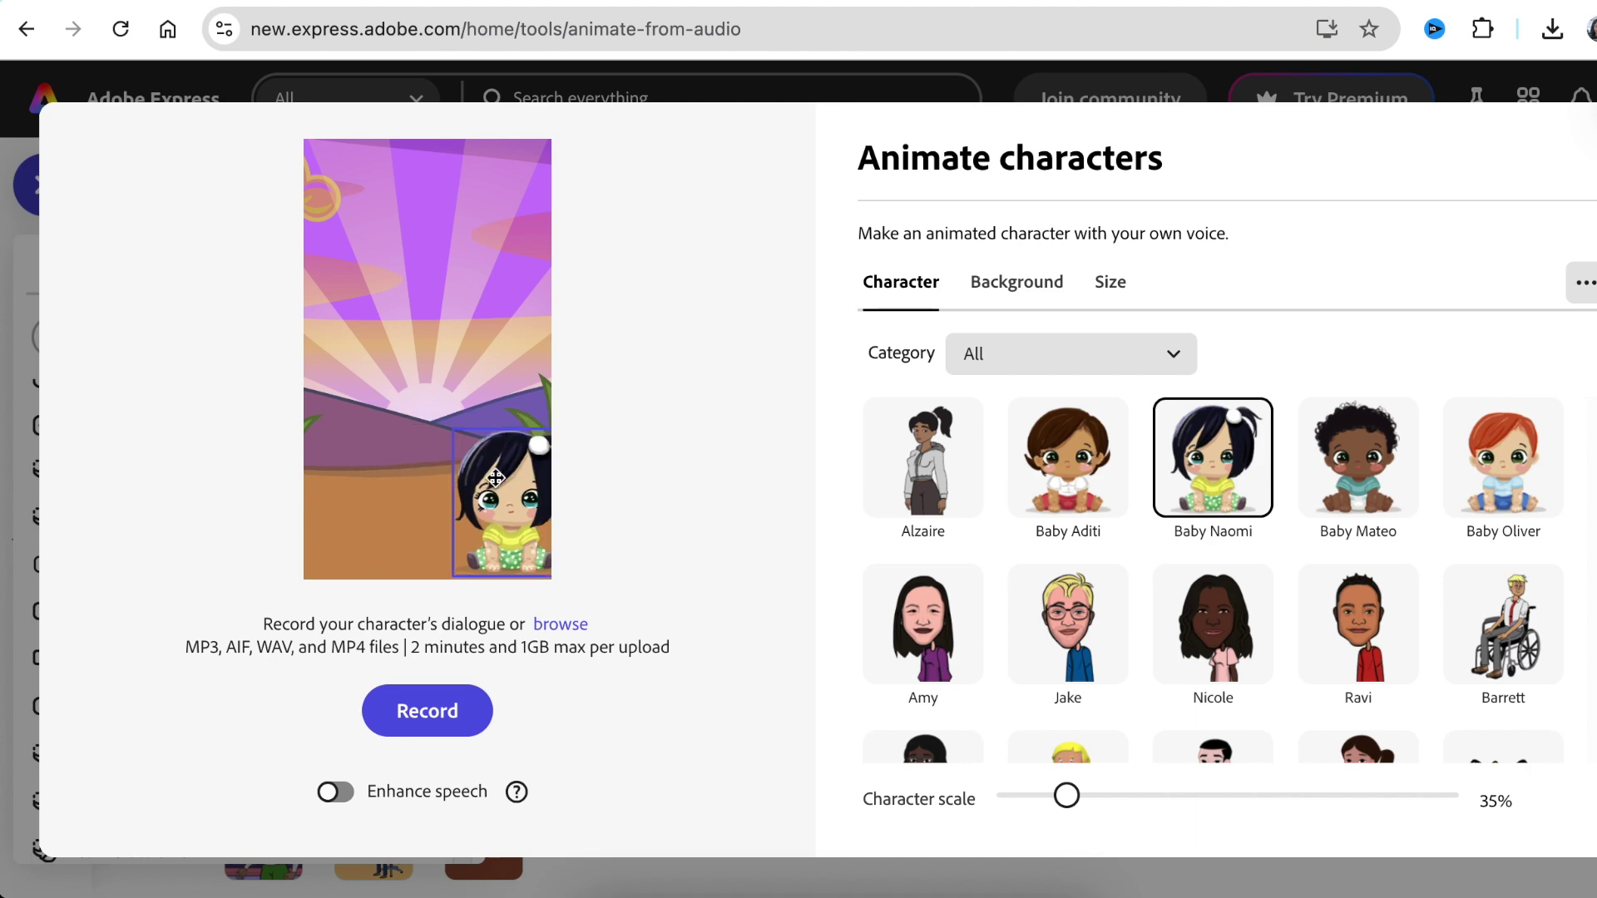
pyautogui.moveTo(412, 499); pyautogui.dragTo(411, 499)
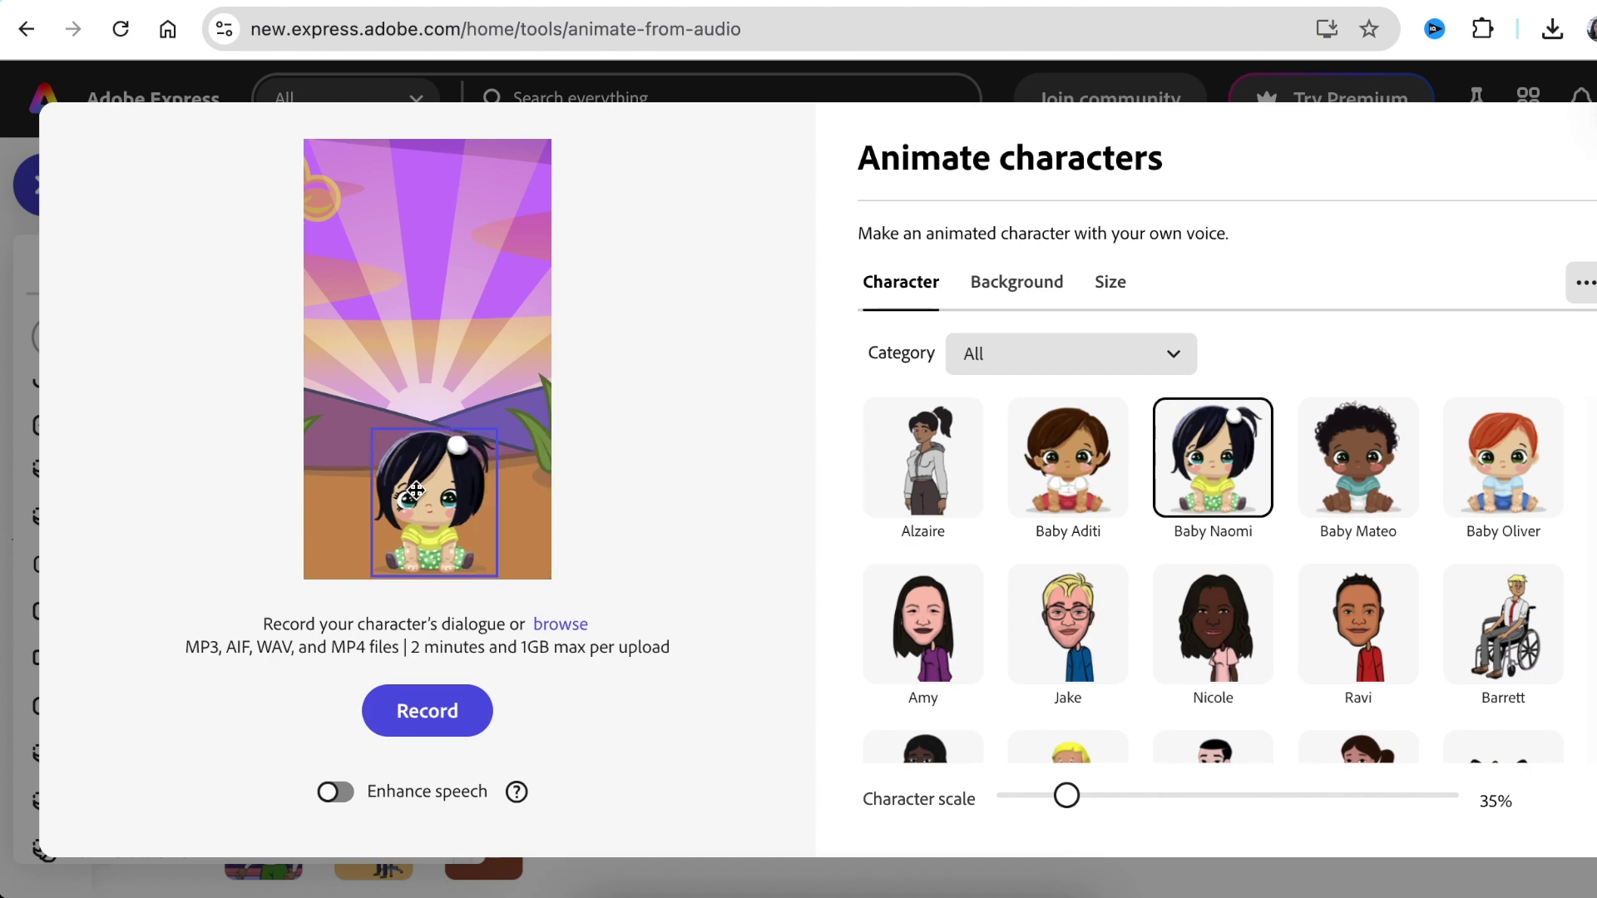
pyautogui.scroll(-5, 1123, 580)
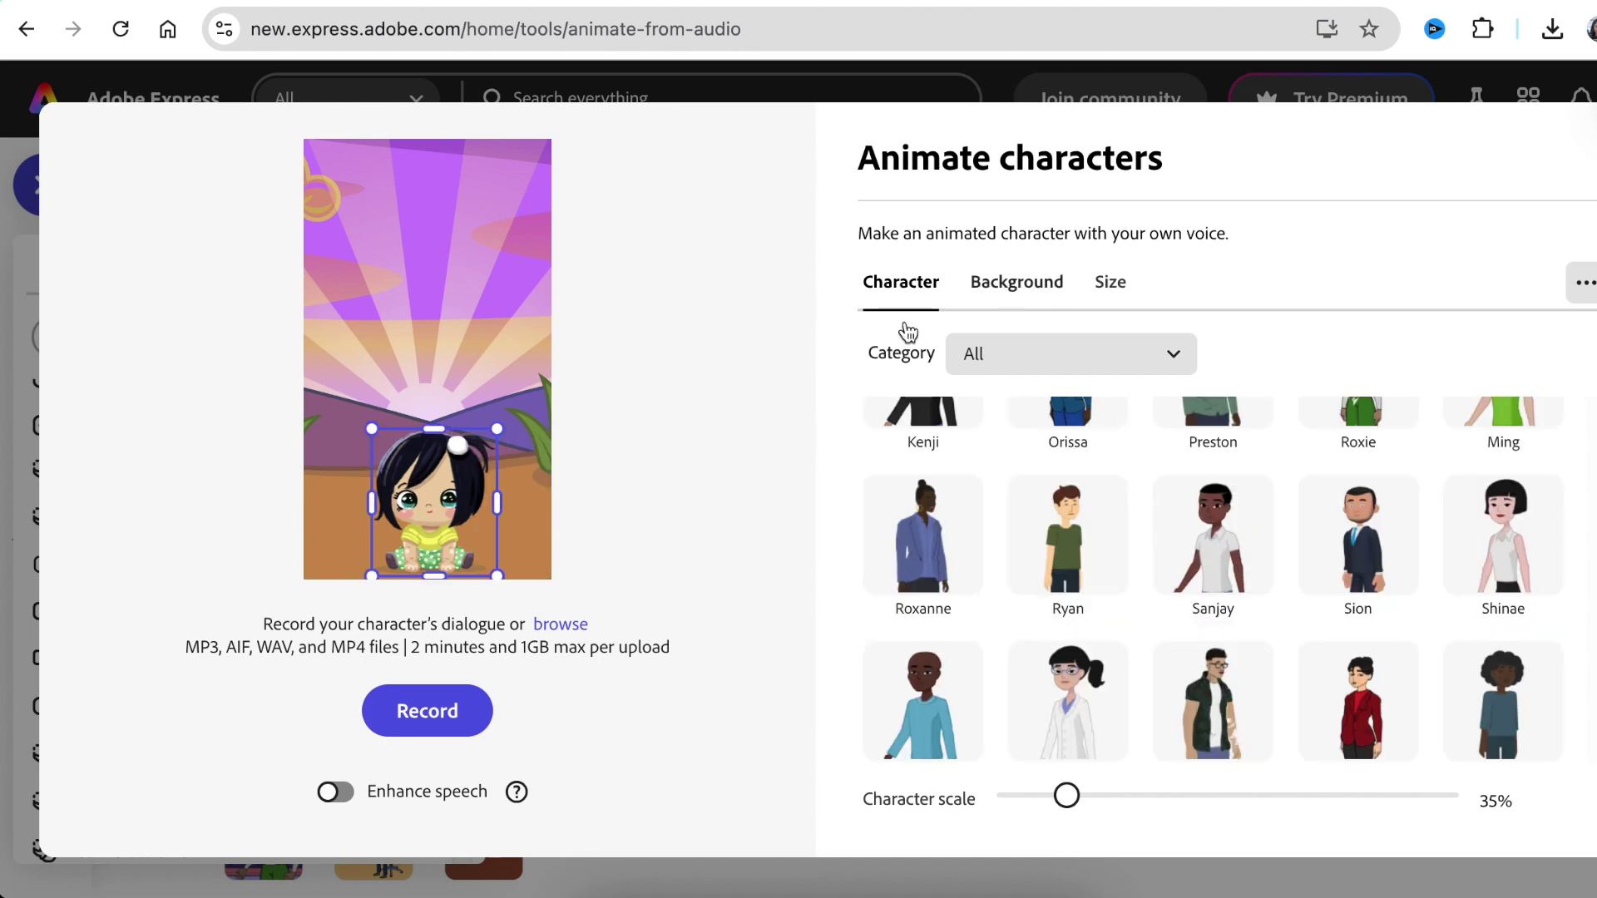
# Step: Set the scene background to the Spring Clover rainbow scene
pyautogui.click(1002, 291)
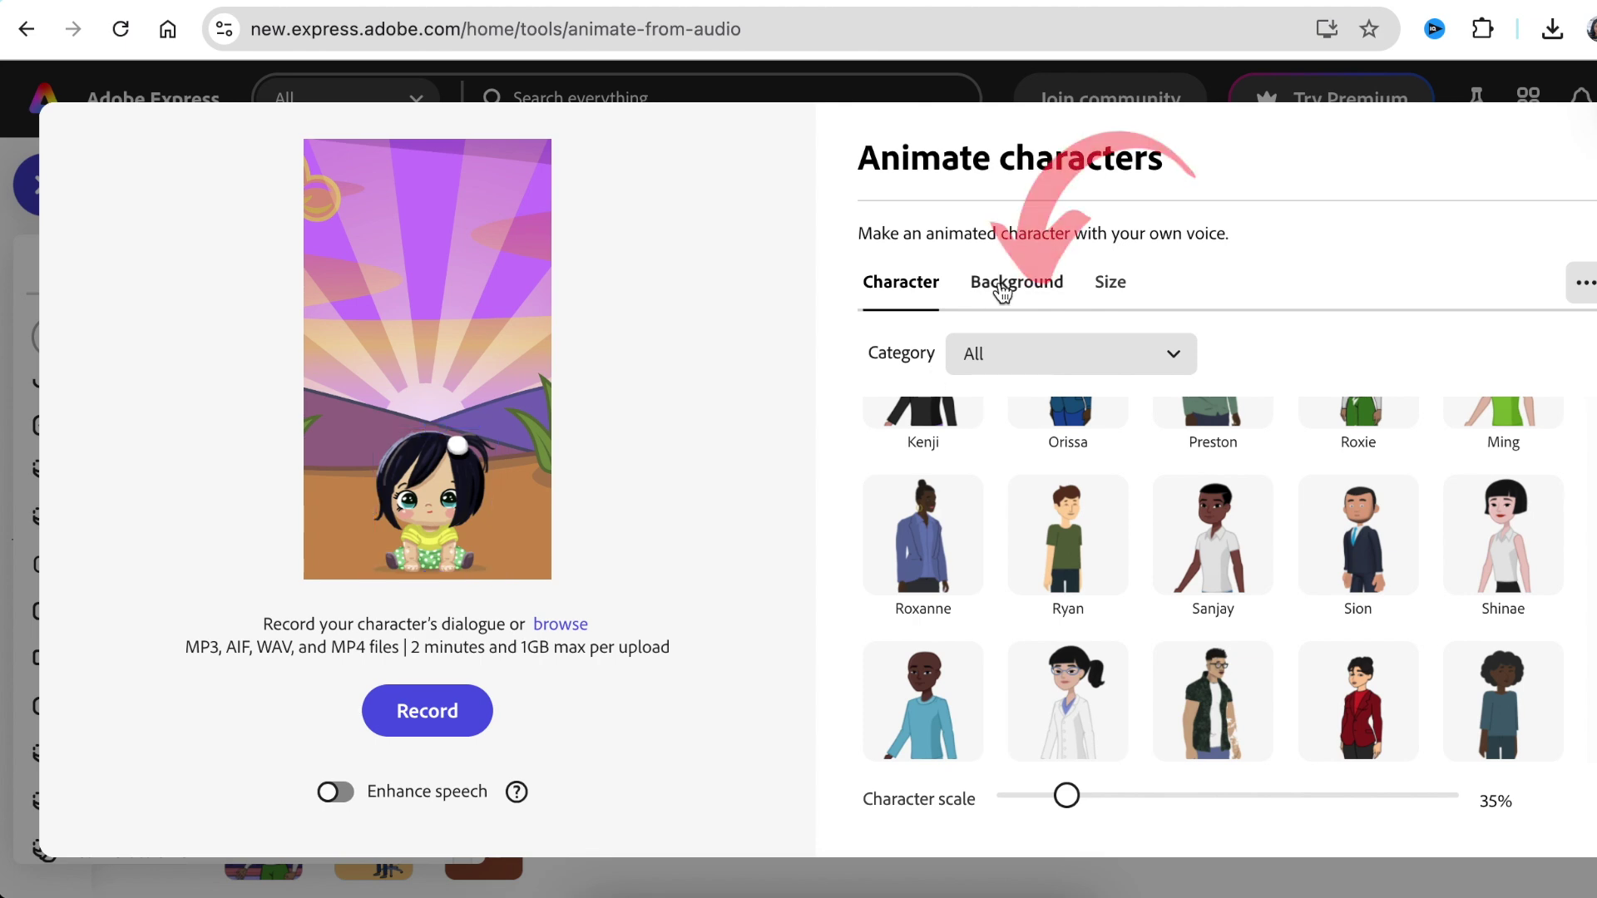
pyautogui.click(1003, 291)
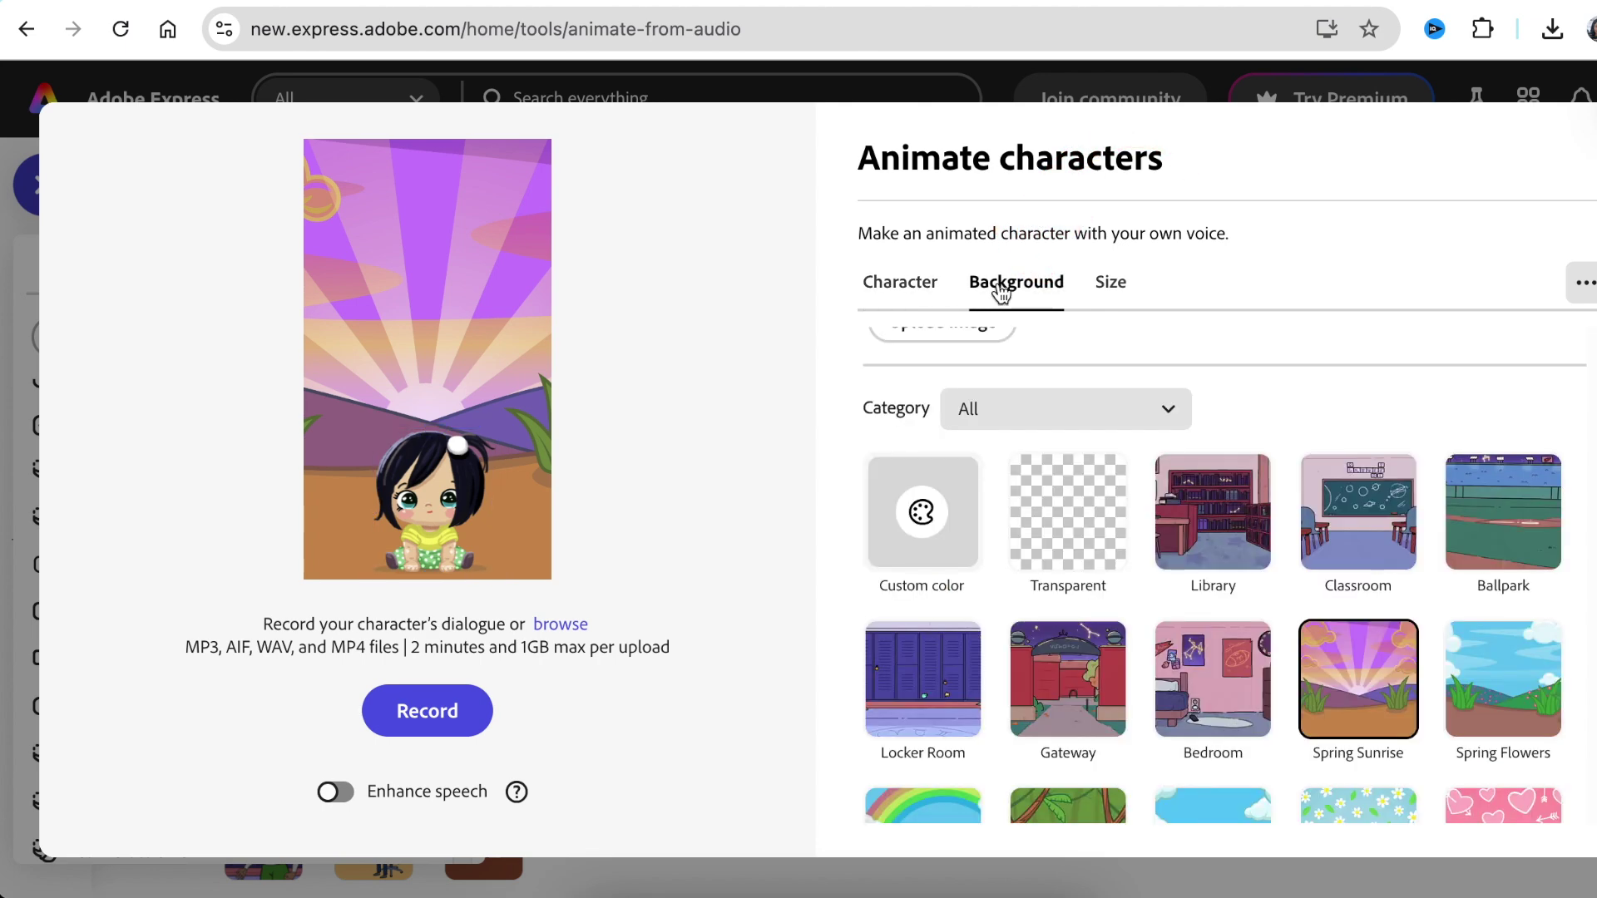
pyautogui.scroll(-2, 1306, 730)
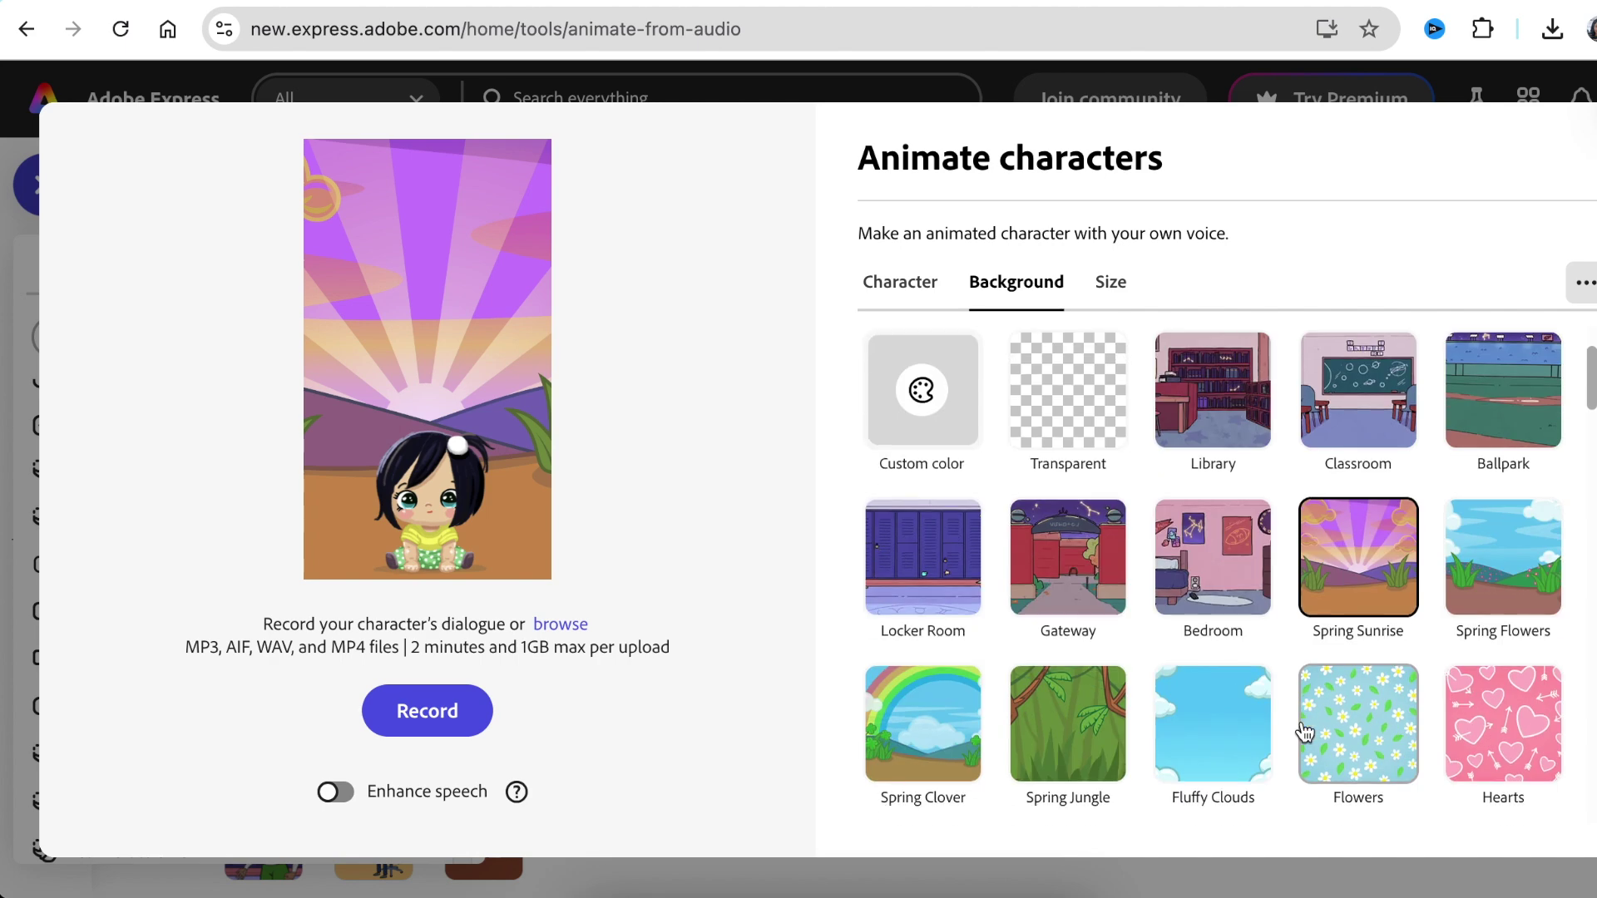
pyautogui.scroll(-2, 1298, 732)
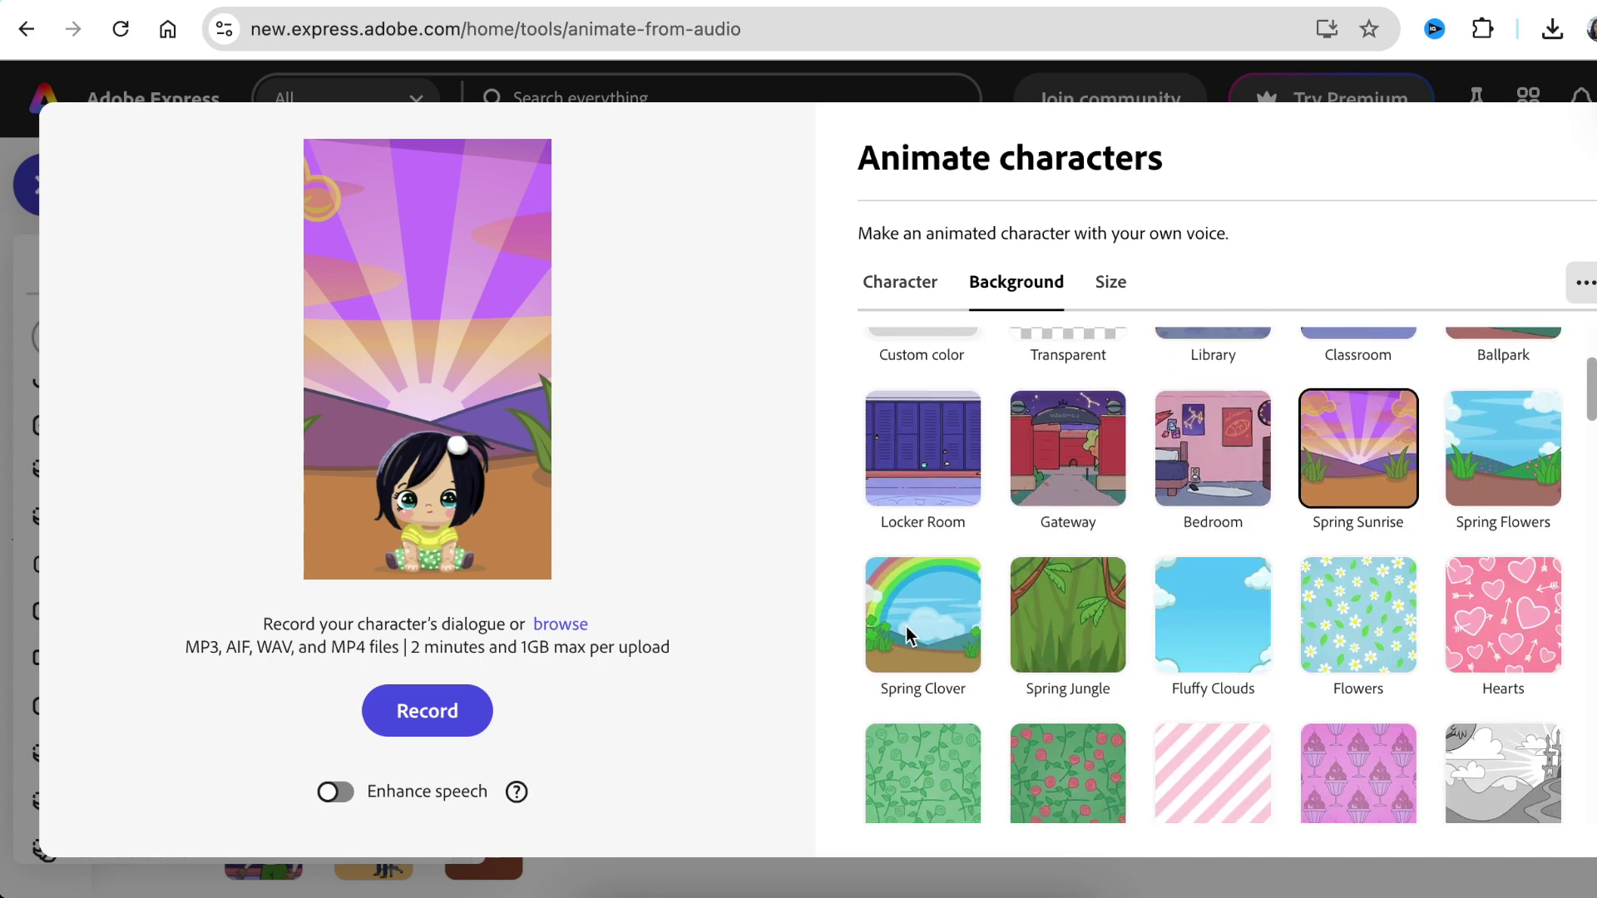
pyautogui.click(936, 588)
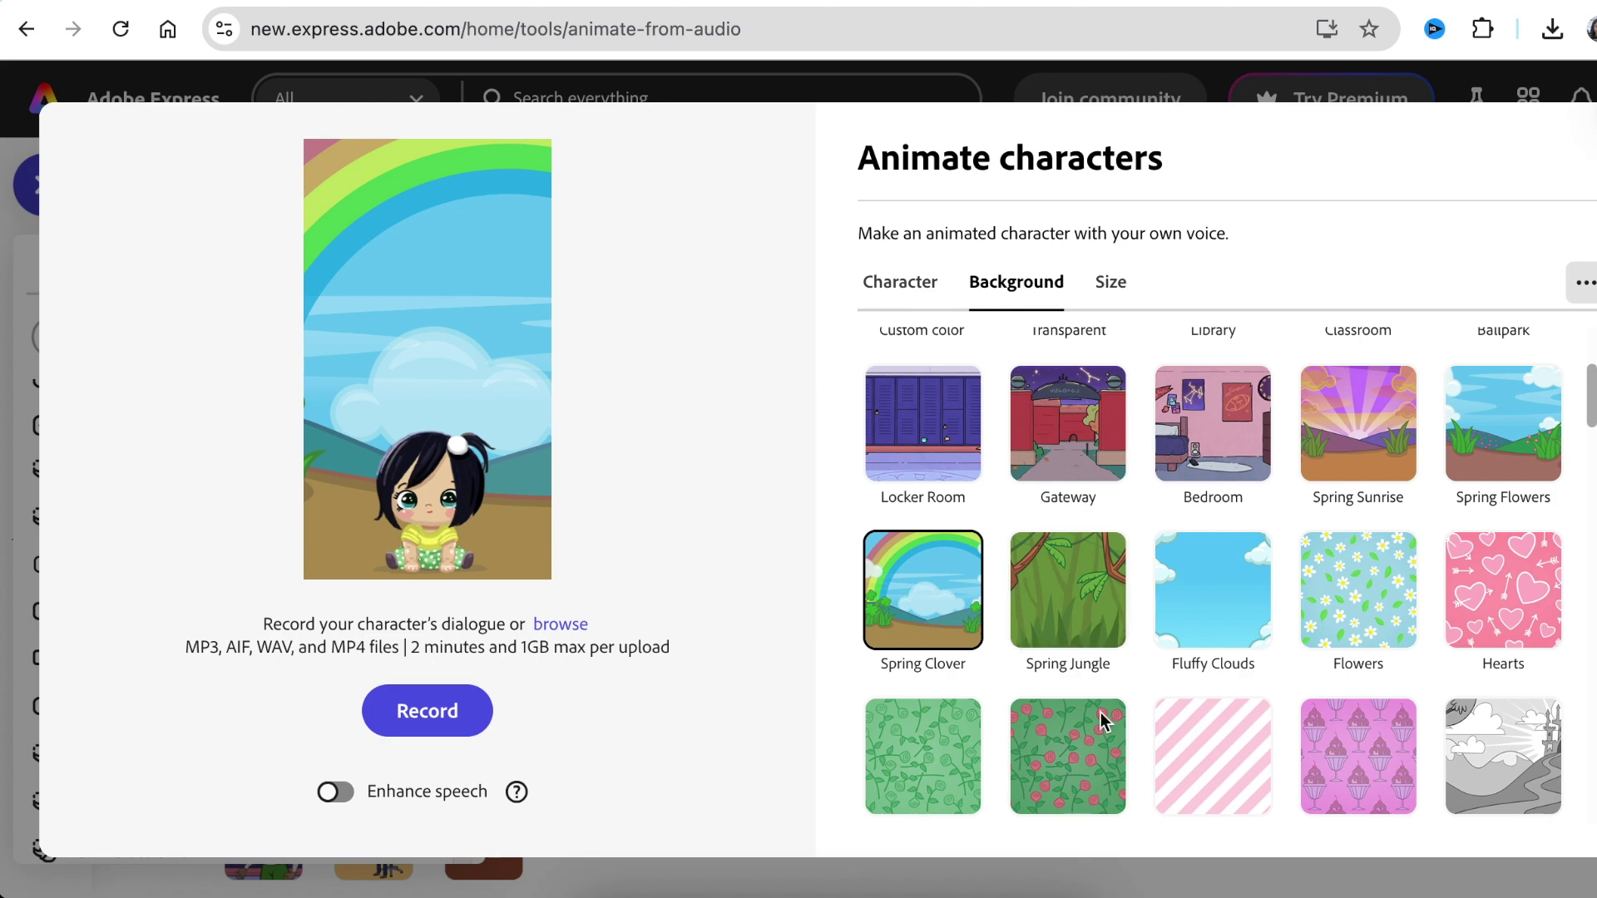
# Step: Show the Instagram video size presets
pyautogui.scroll(1, 1372, 582)
pyautogui.scroll(-3, 1414, 707)
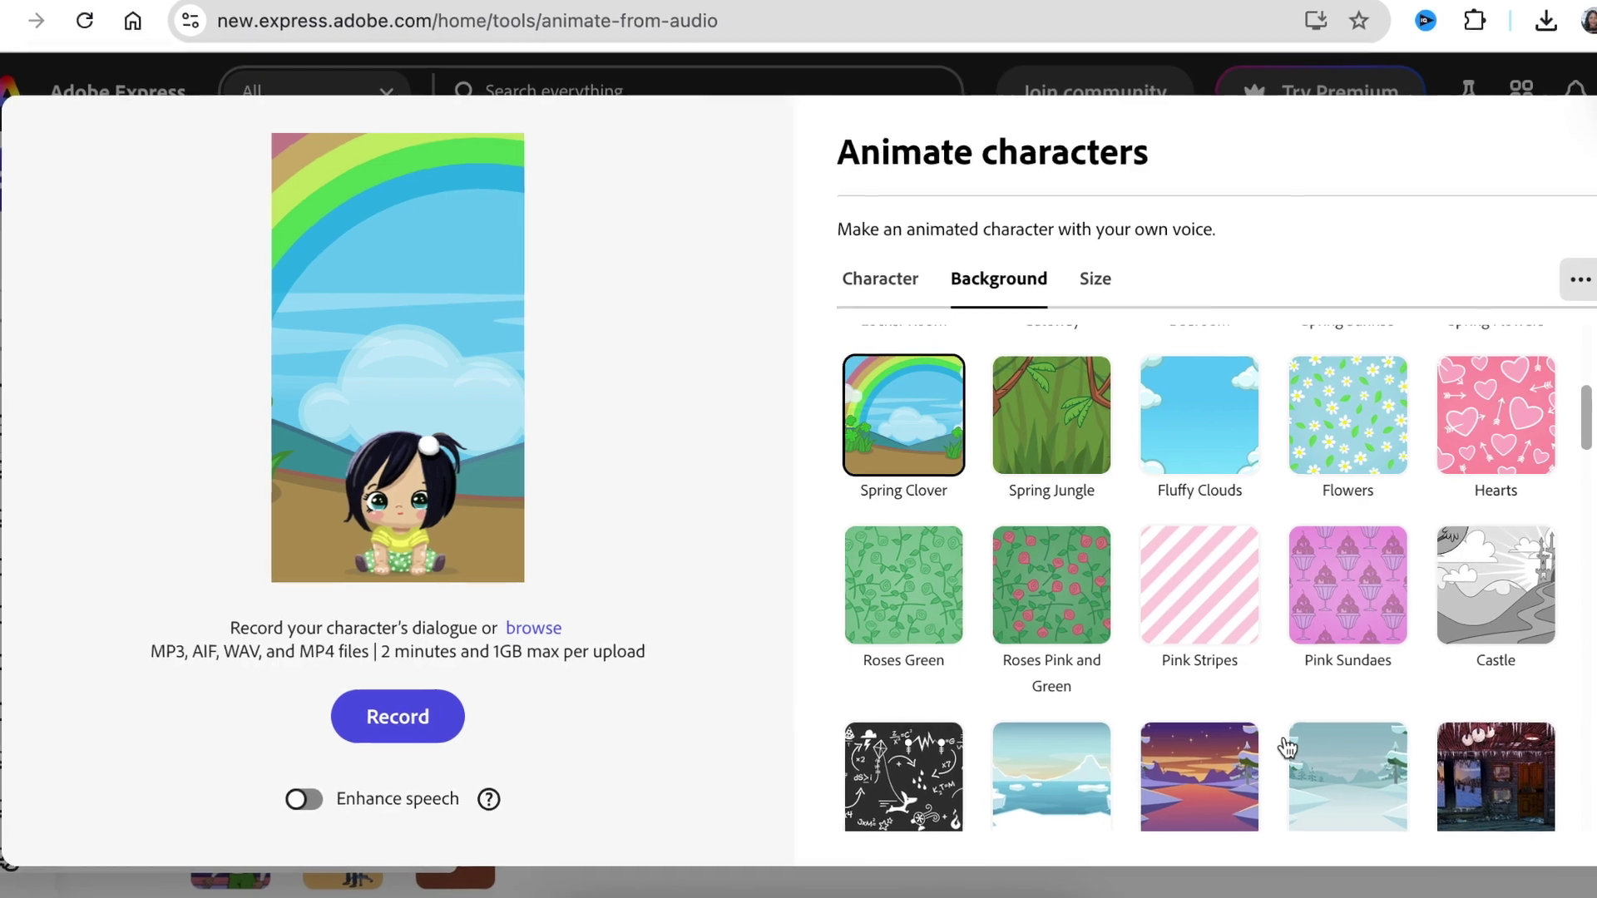
pyautogui.scroll(-3, 1123, 508)
pyautogui.click(1089, 280)
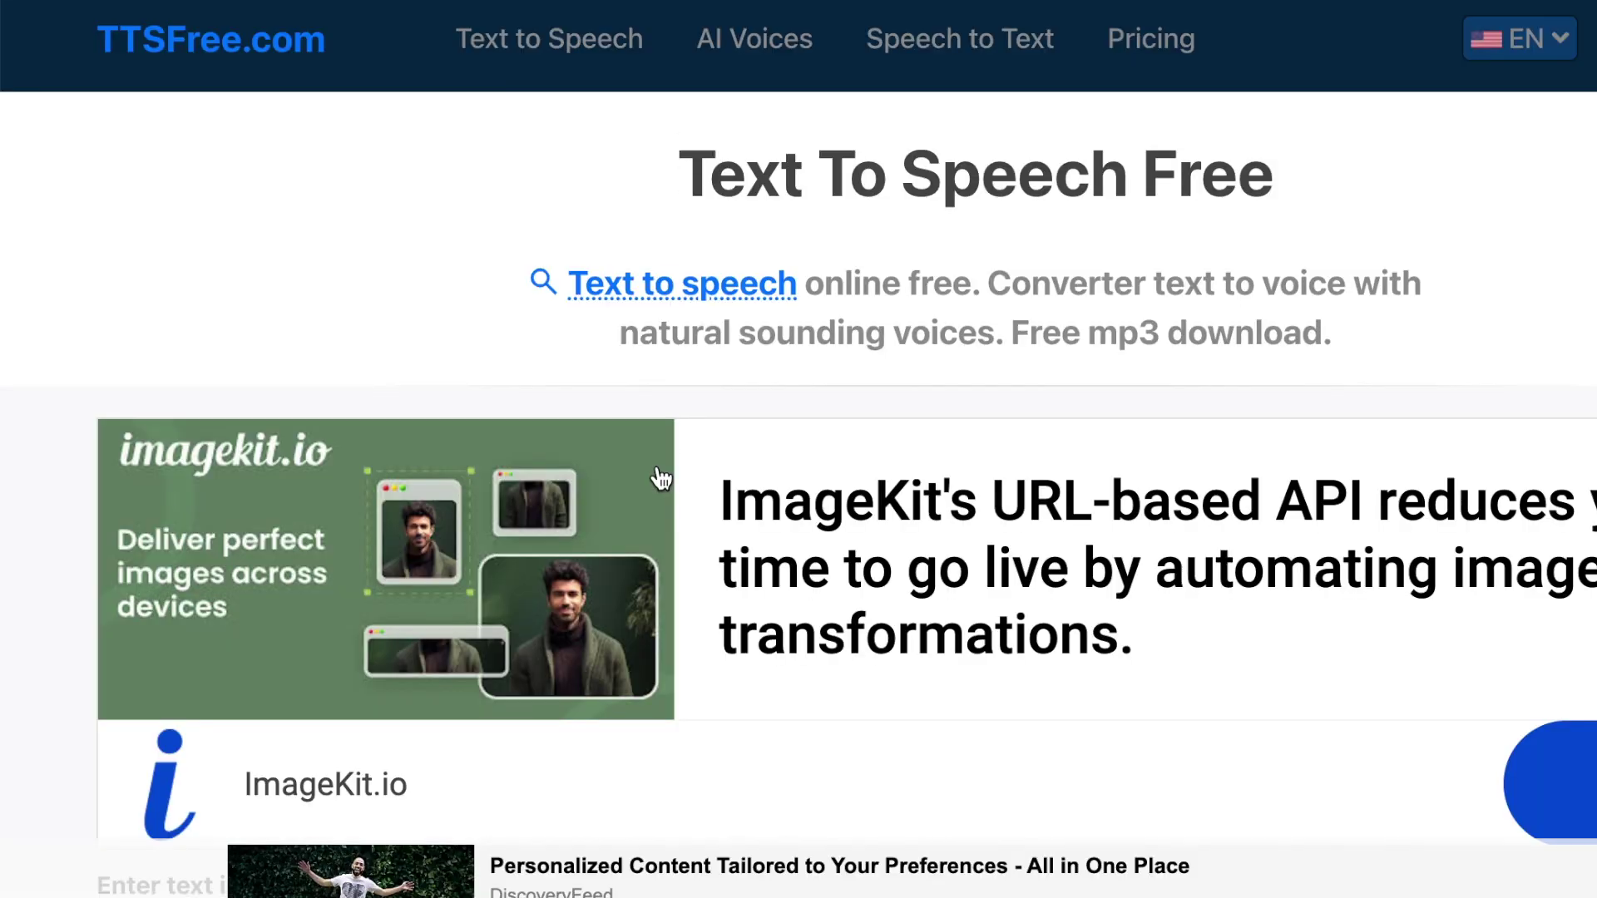
# Step: Replay the 8-second English (South Africa) voice clip of the mom sentence
pyautogui.scroll(-5, 866, 677)
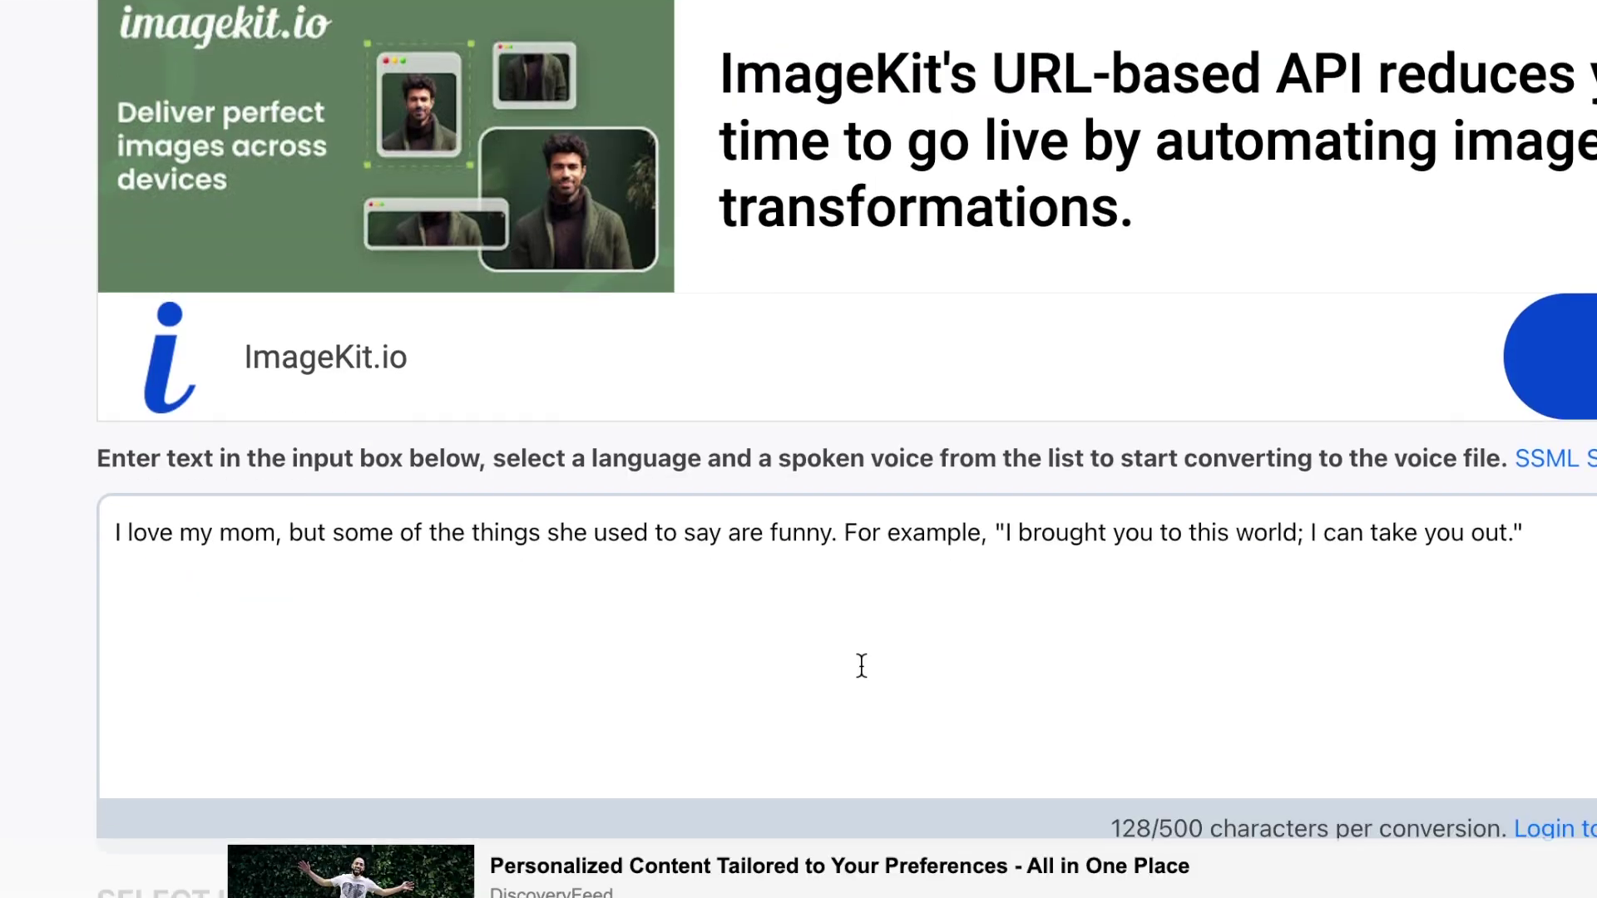
pyautogui.scroll(-3, 1465, 577)
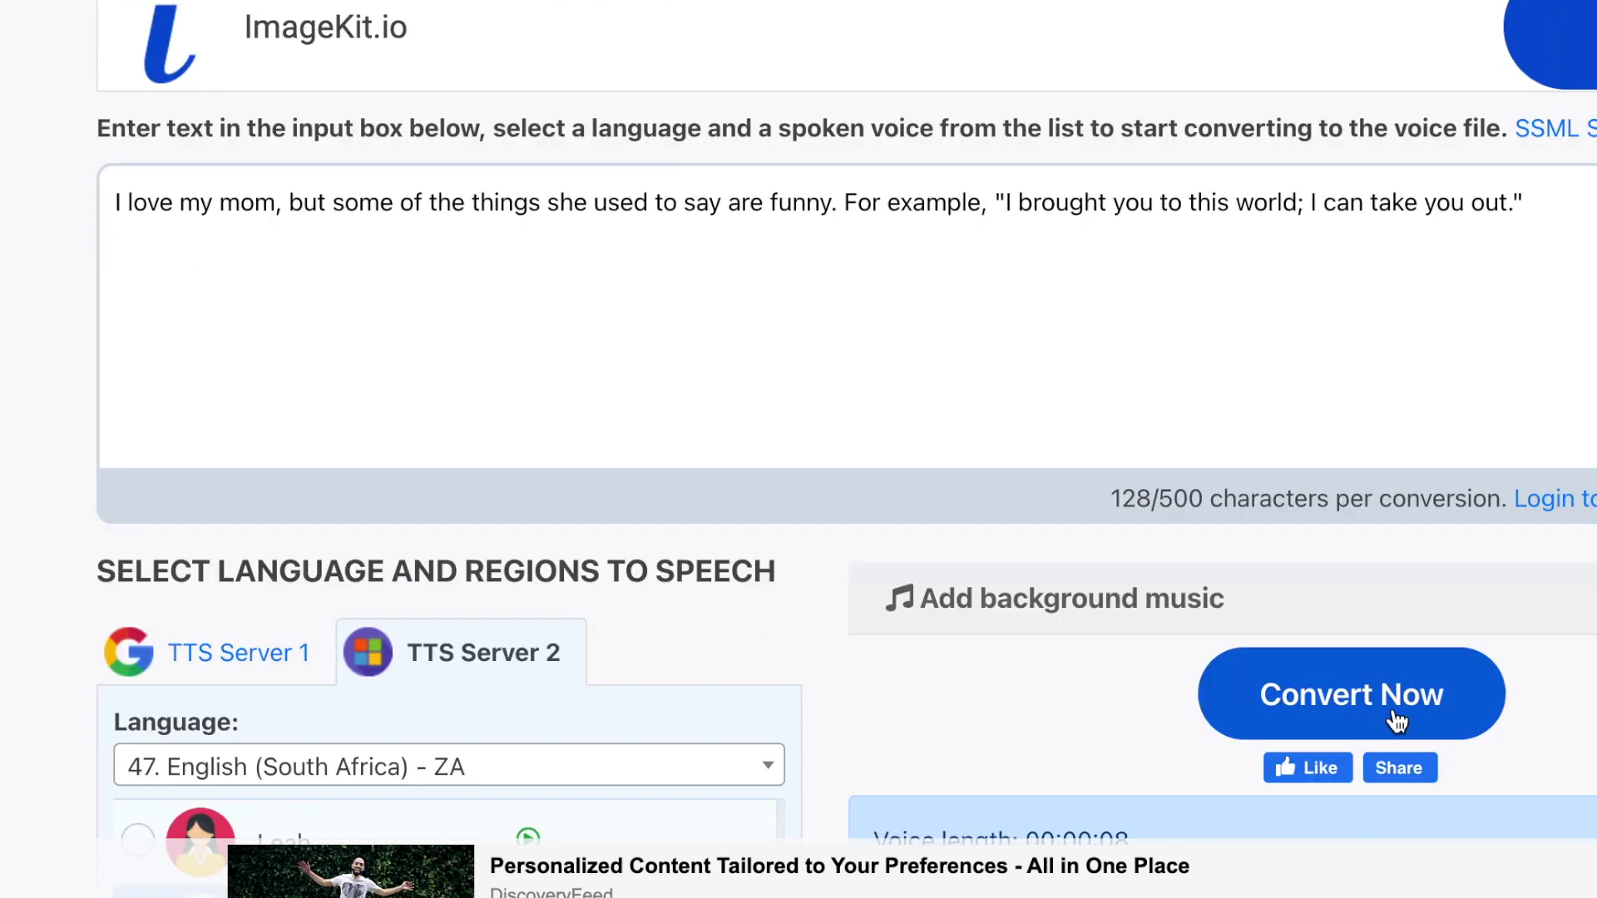
pyautogui.scroll(-3, 907, 641)
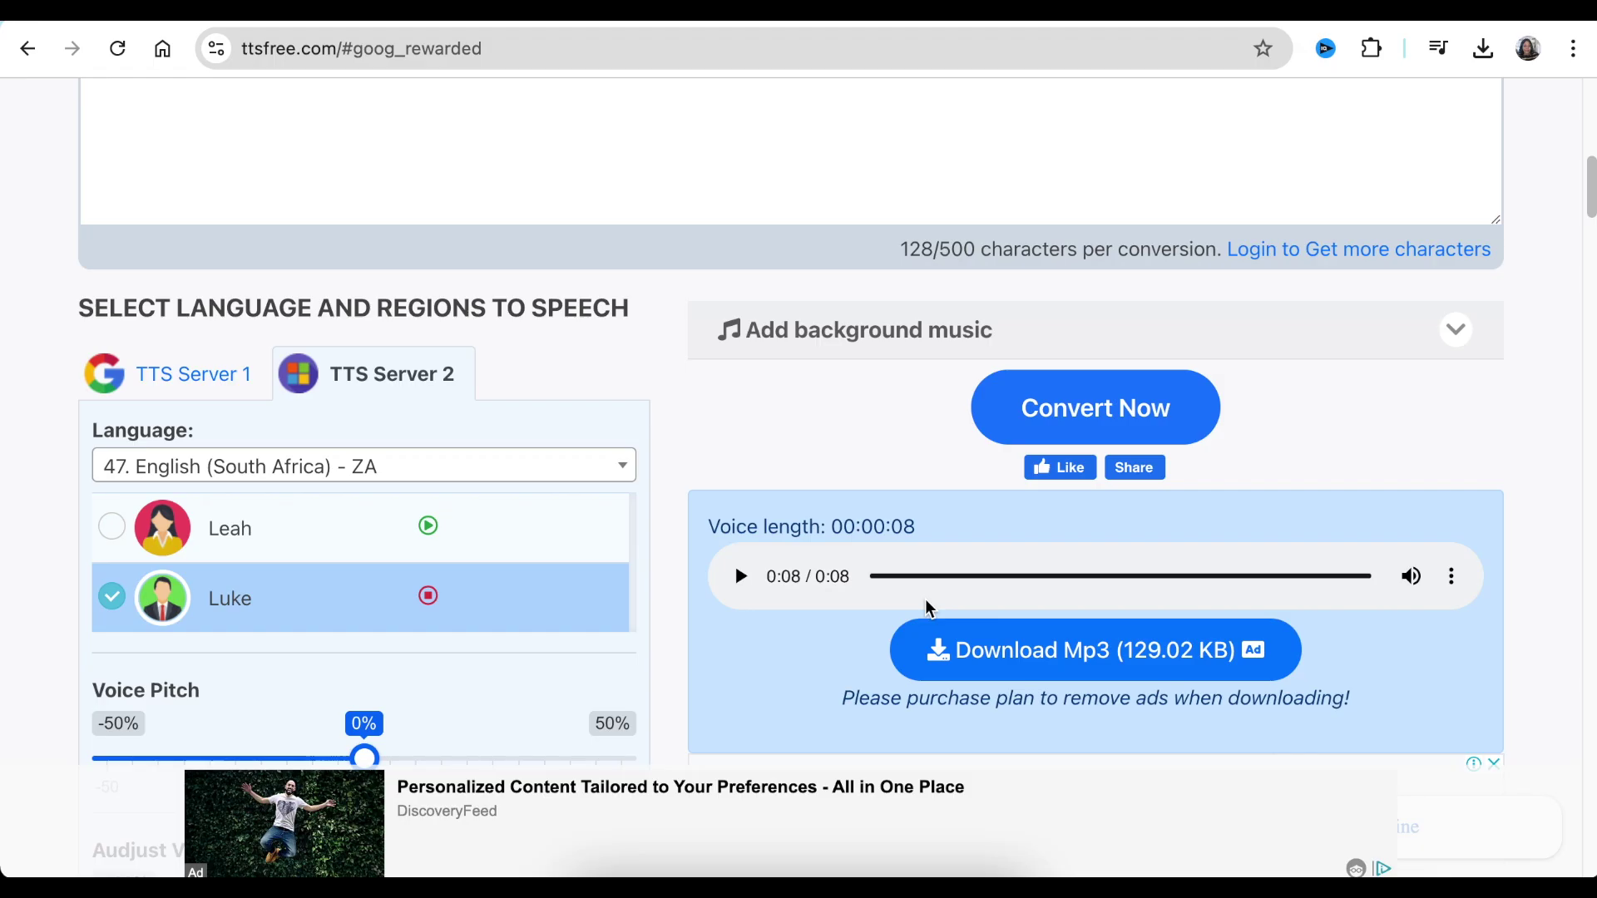
pyautogui.click(740, 577)
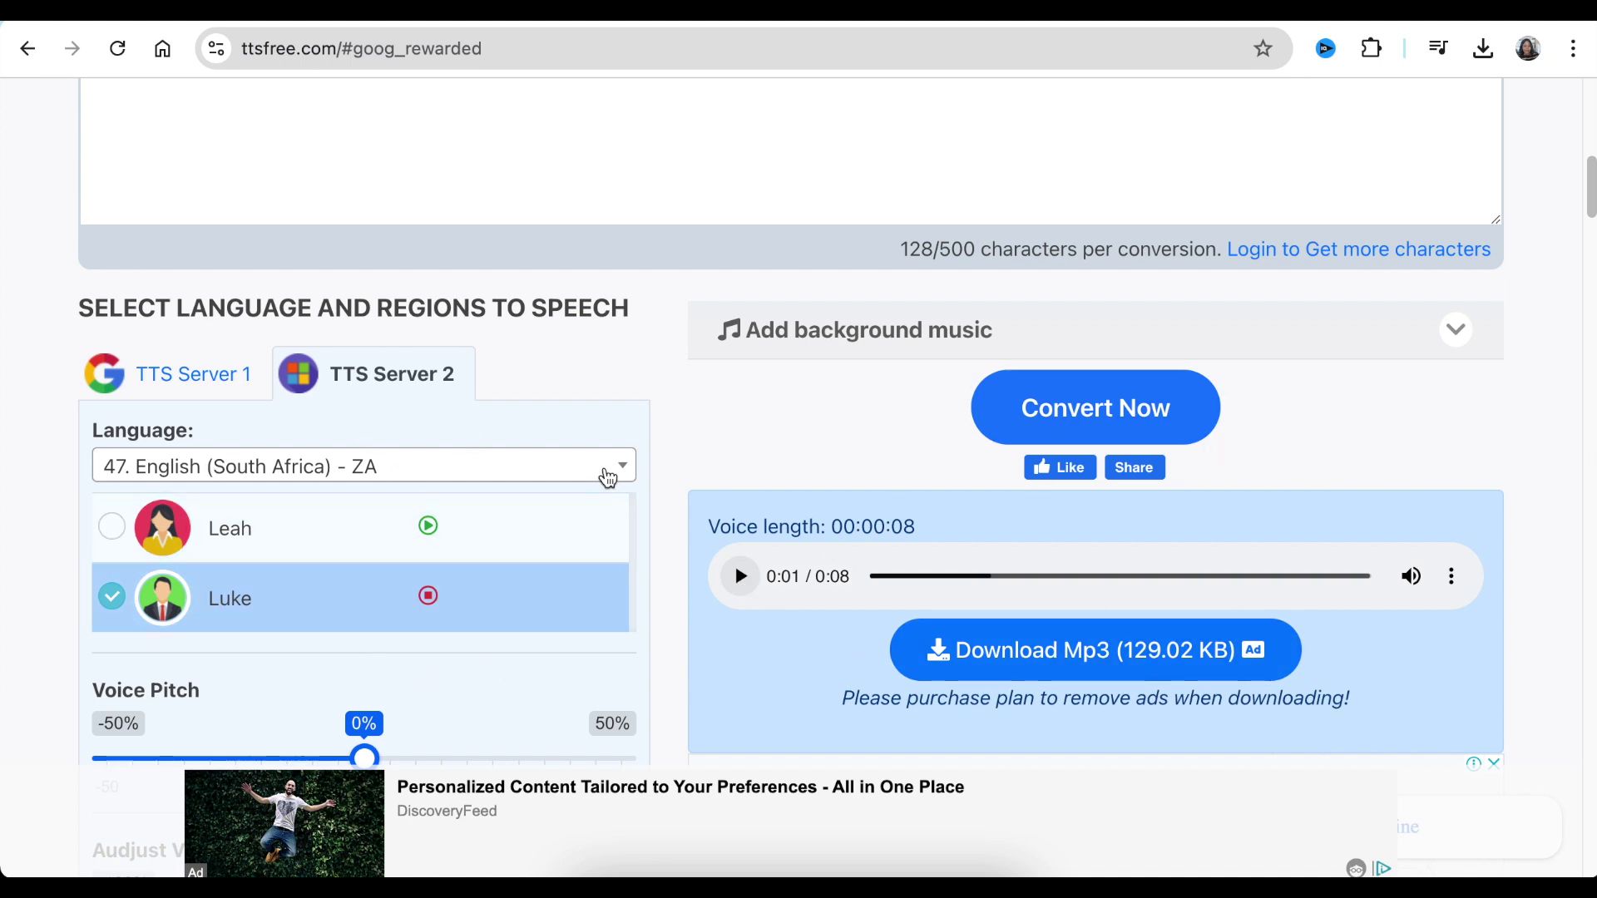
# Step: Check the Language list without changing it, then go to the ElevenLabs page
pyautogui.click(623, 469)
pyautogui.scroll(-5, 498, 690)
pyautogui.scroll(15, 496, 688)
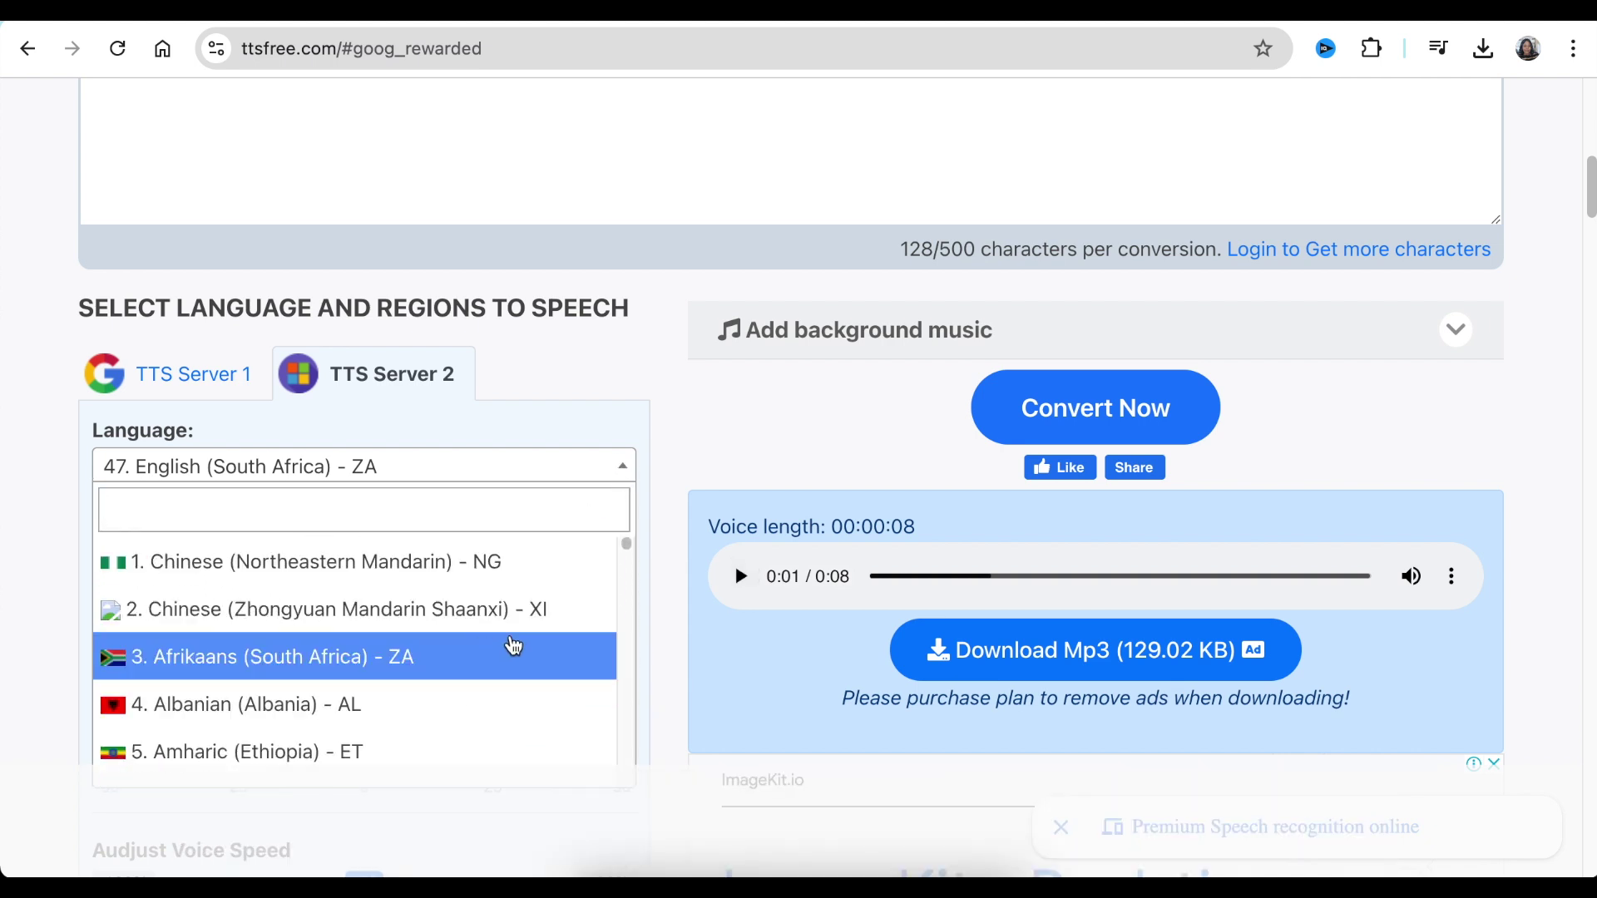
pyautogui.press('Escape')
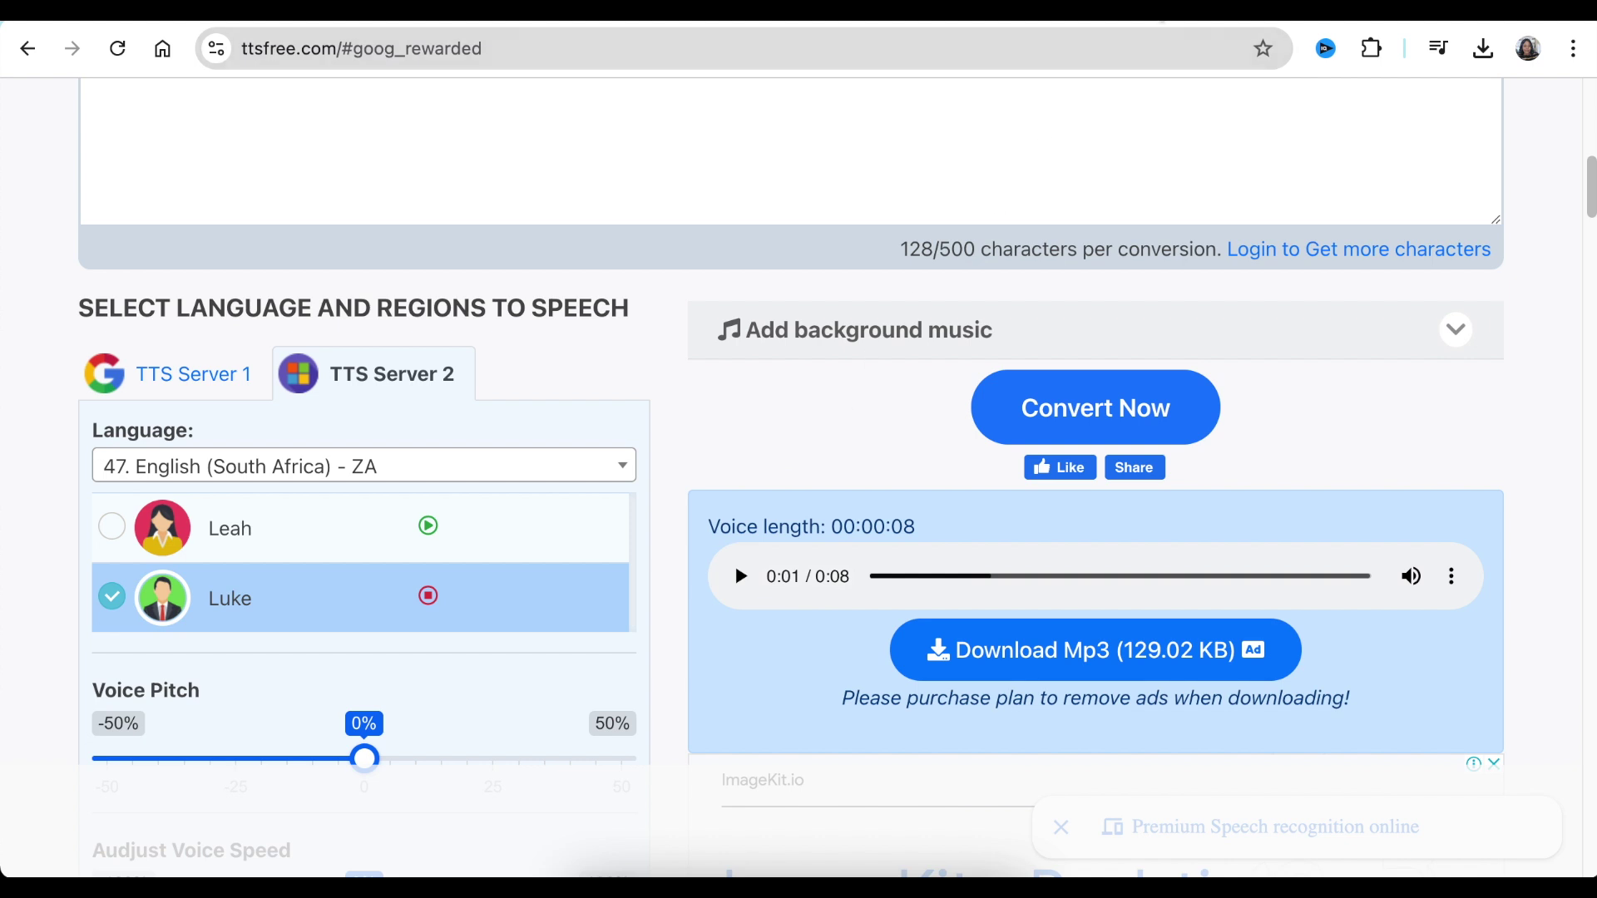
pyautogui.hotkey('ctrl', 'Tab')
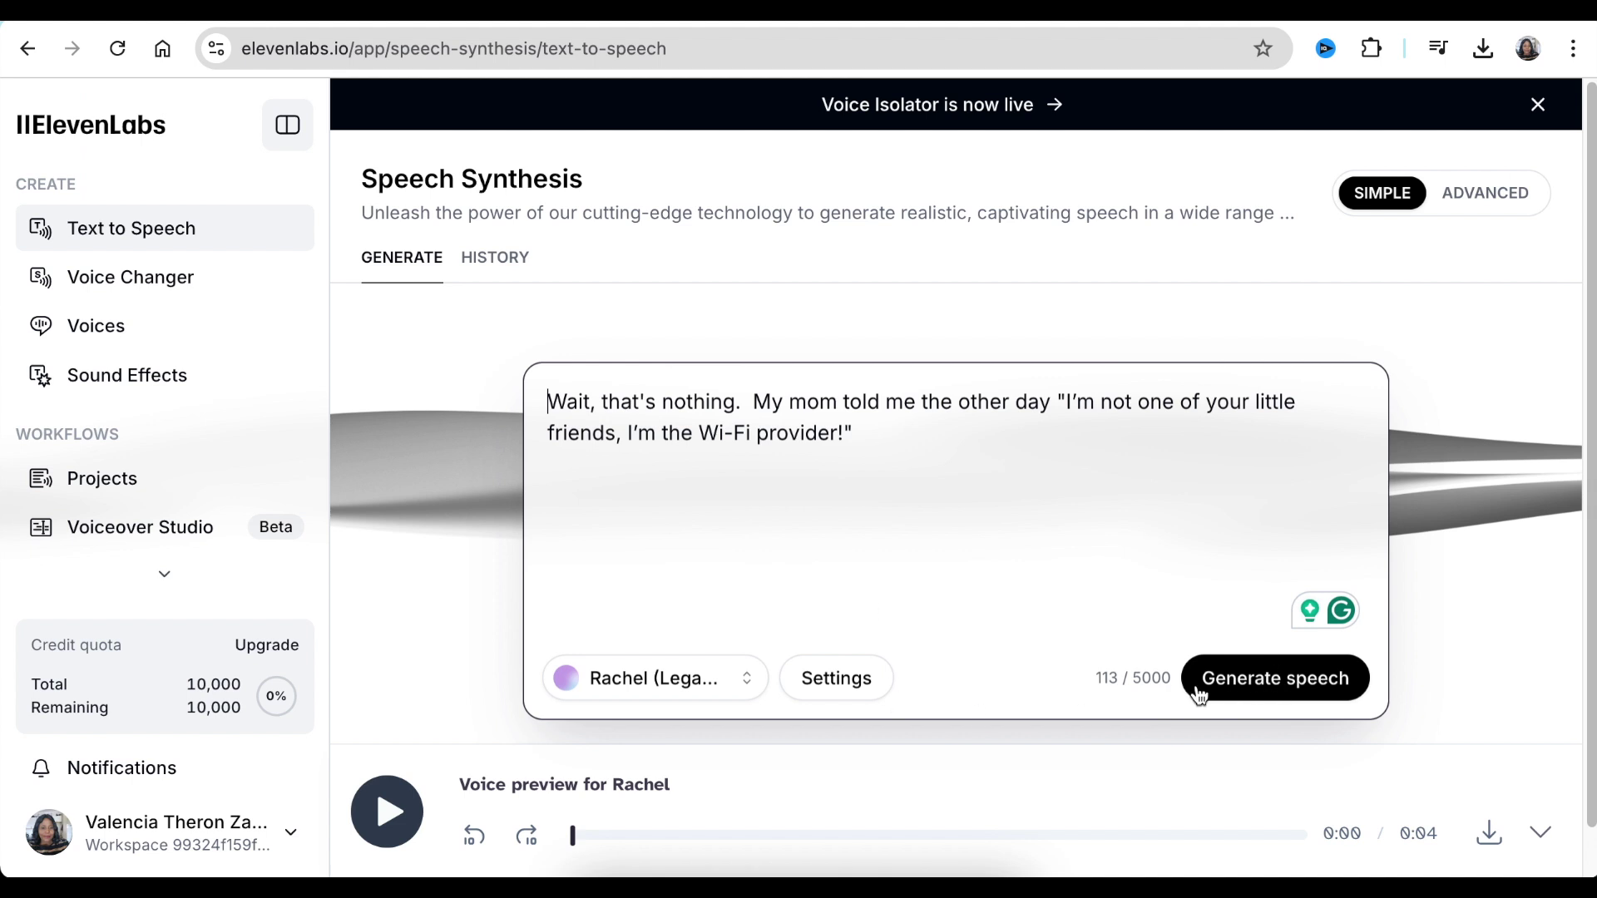
# Step: Generate the 6-second Rachel clip of the Wi-Fi provider line and download it
pyautogui.click(1239, 688)
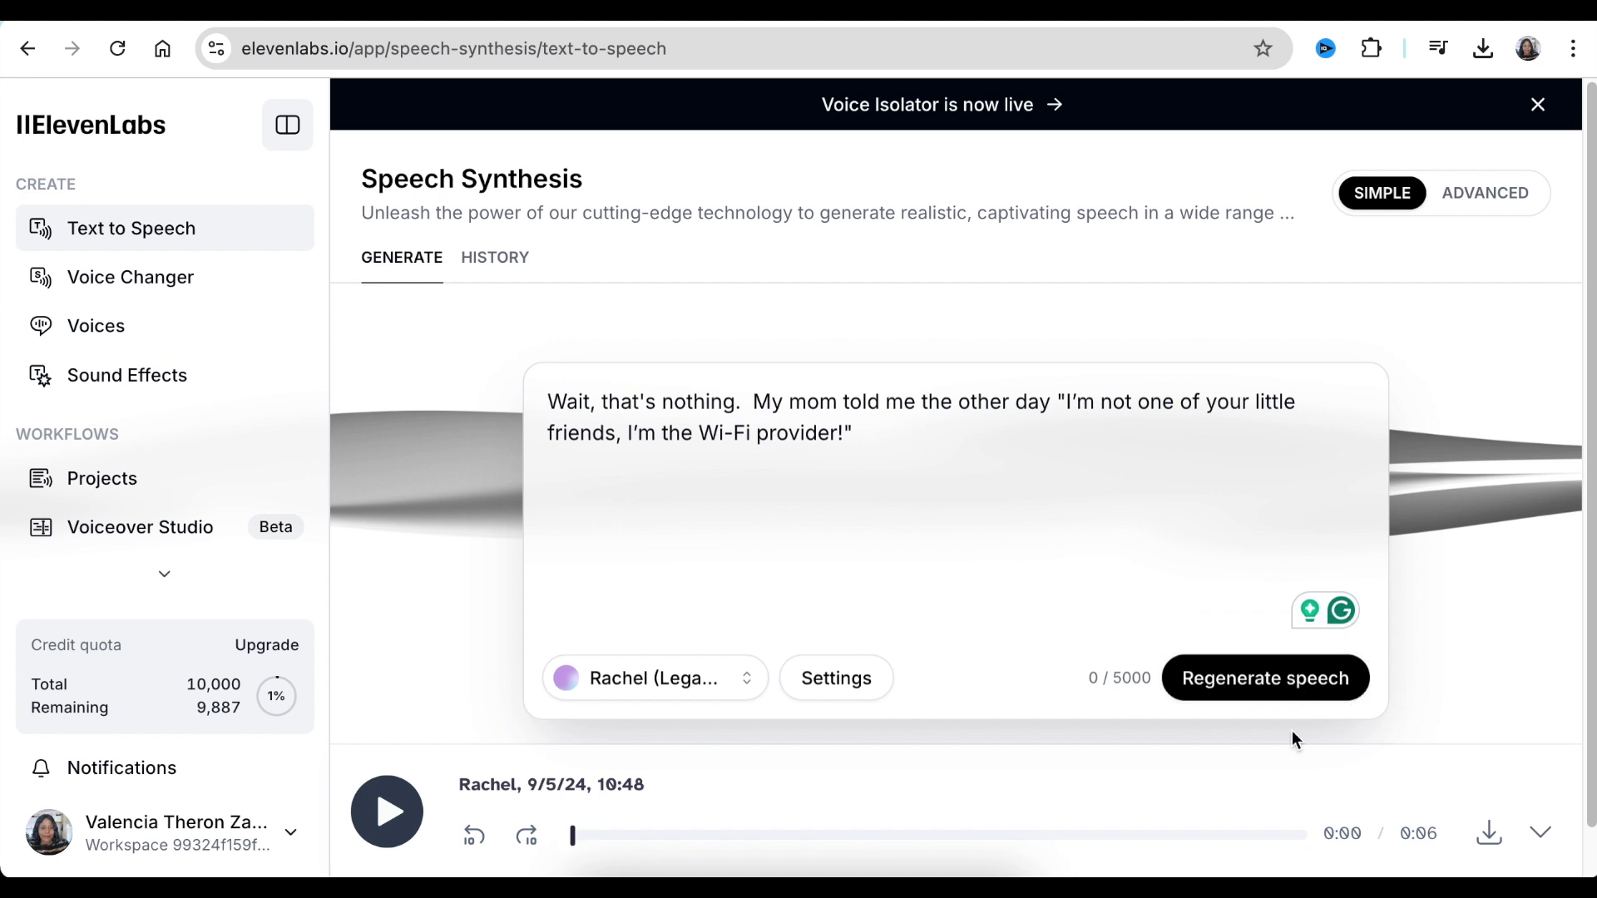
pyautogui.click(1493, 842)
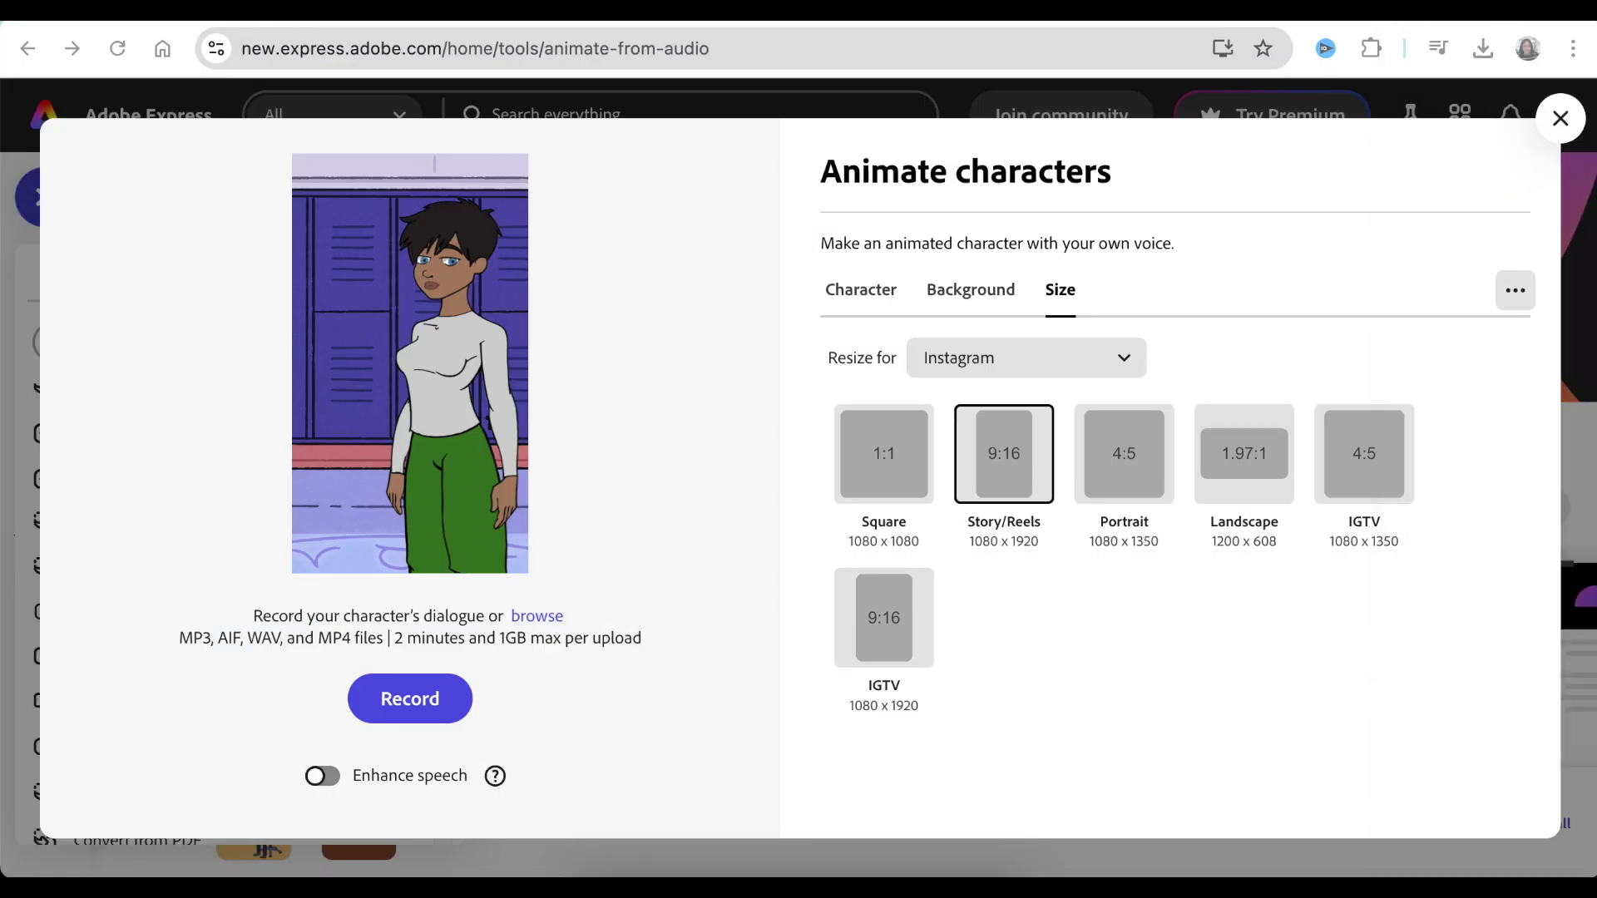
# Step: Upload the ElevenLabs MP3 from Downloads to animate the character
pyautogui.click(537, 616)
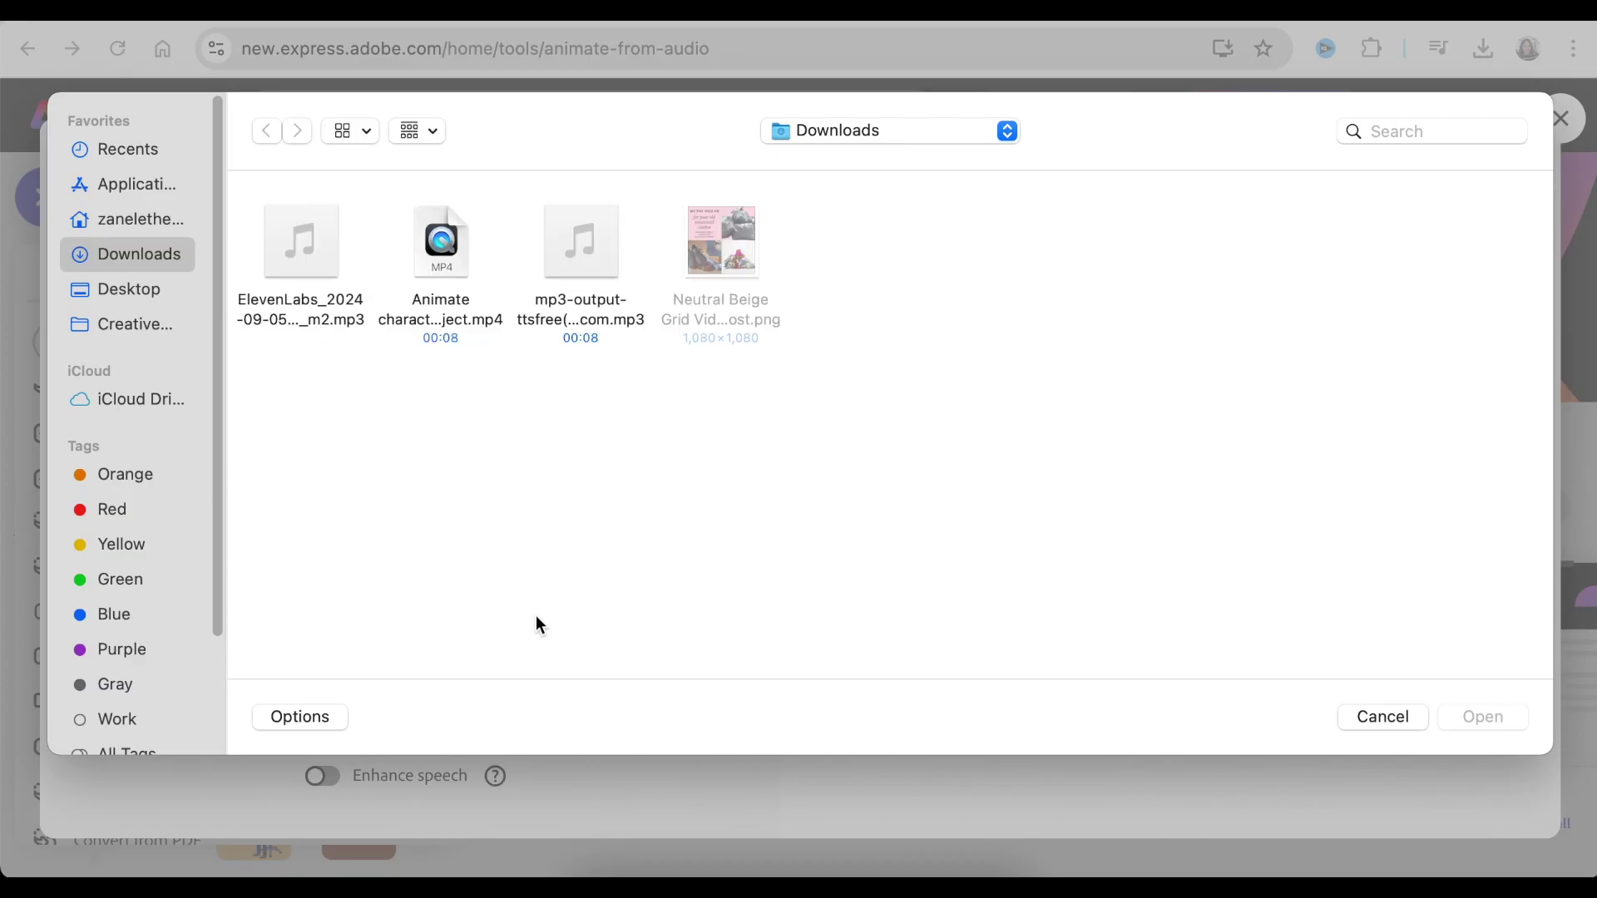
pyautogui.click(288, 300)
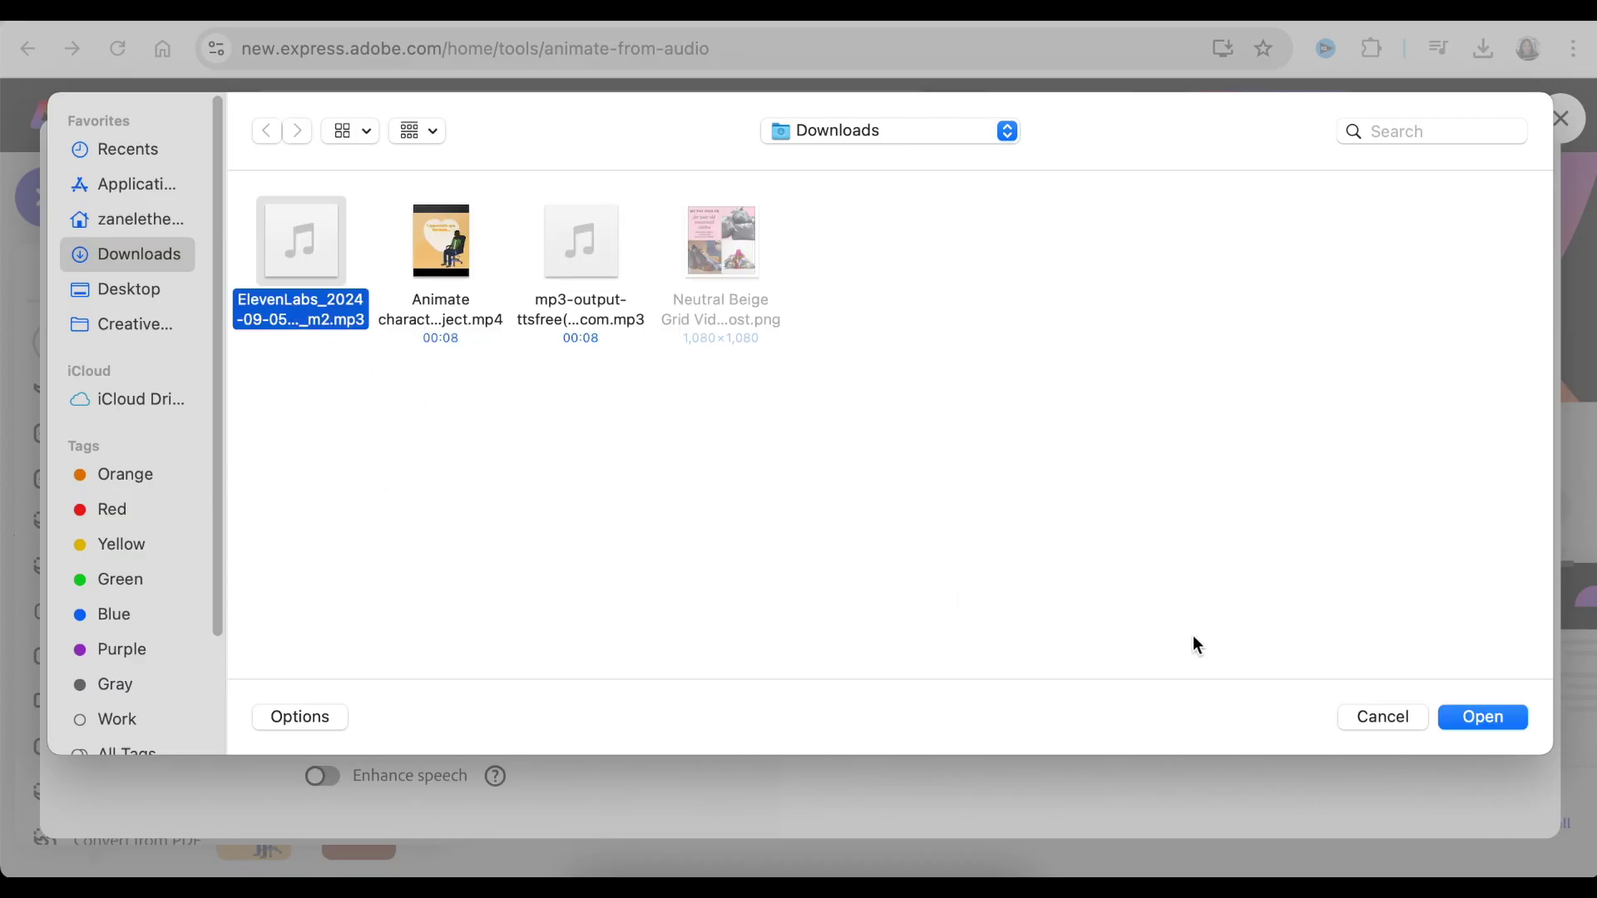
pyautogui.click(1466, 713)
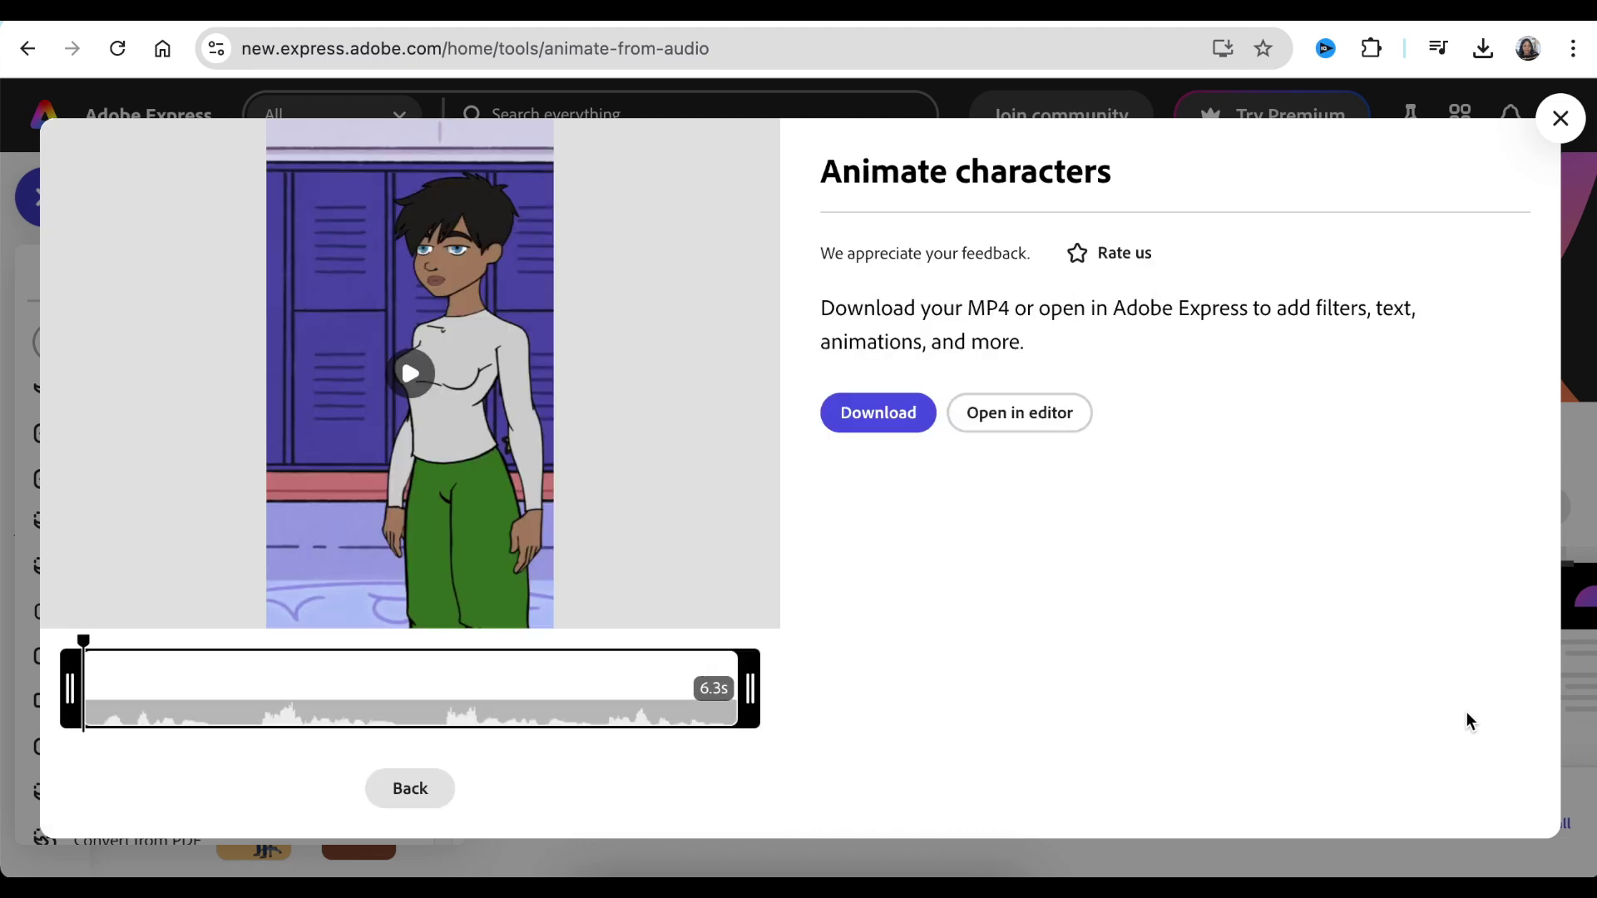
pyautogui.click(413, 377)
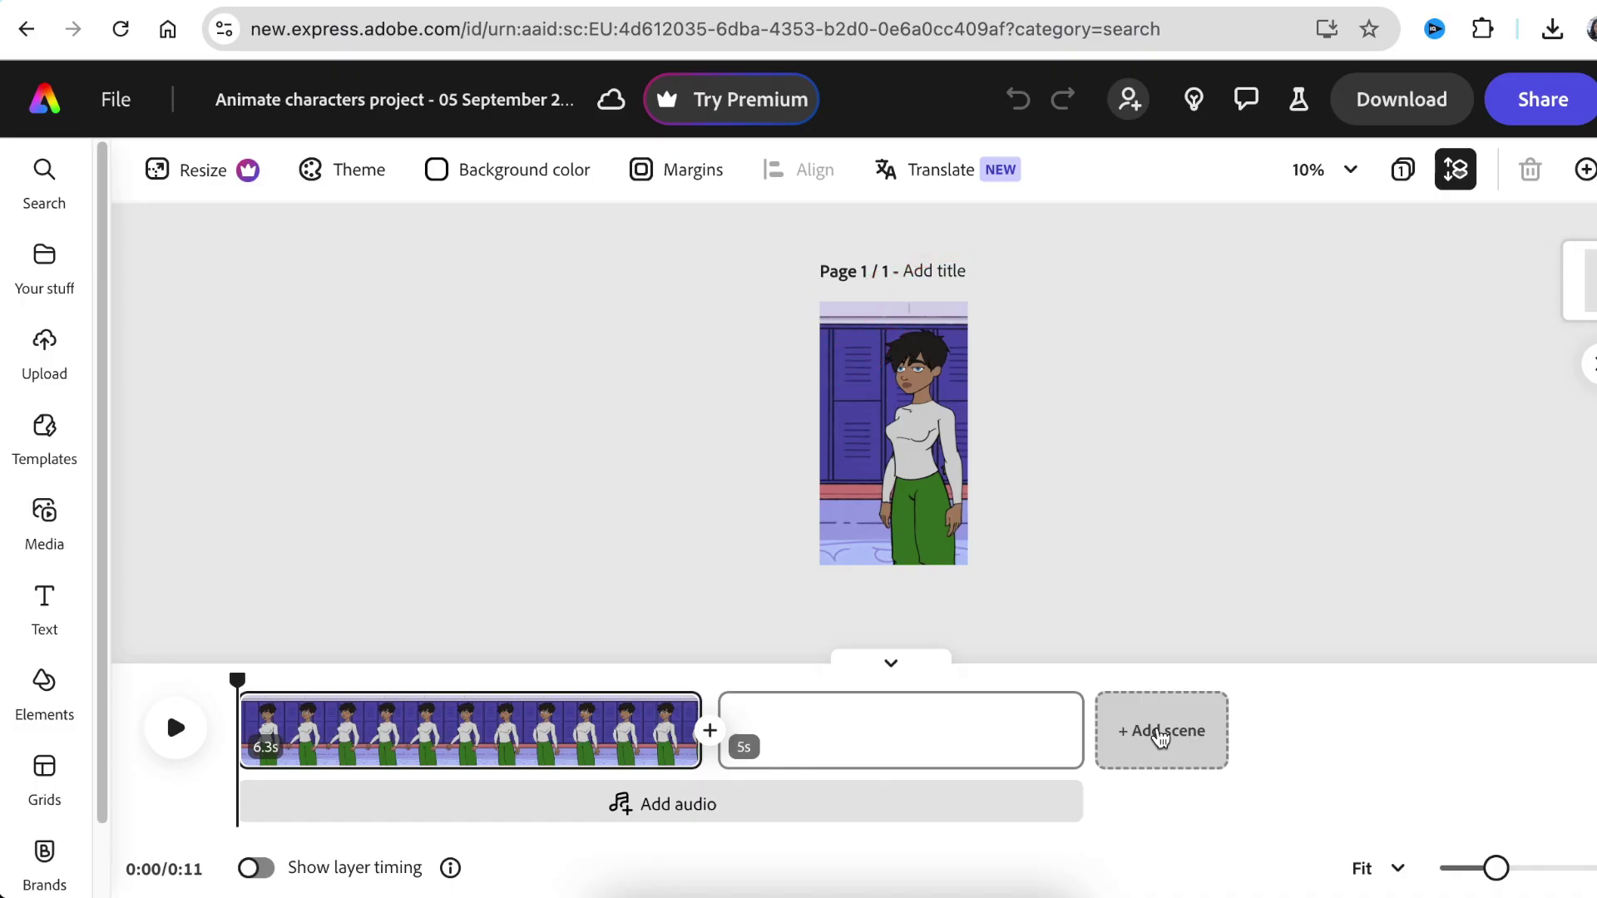
# Step: Open the 6.3-second animated clip in the video editor and adjust the blank scenes after it
pyautogui.click(1158, 738)
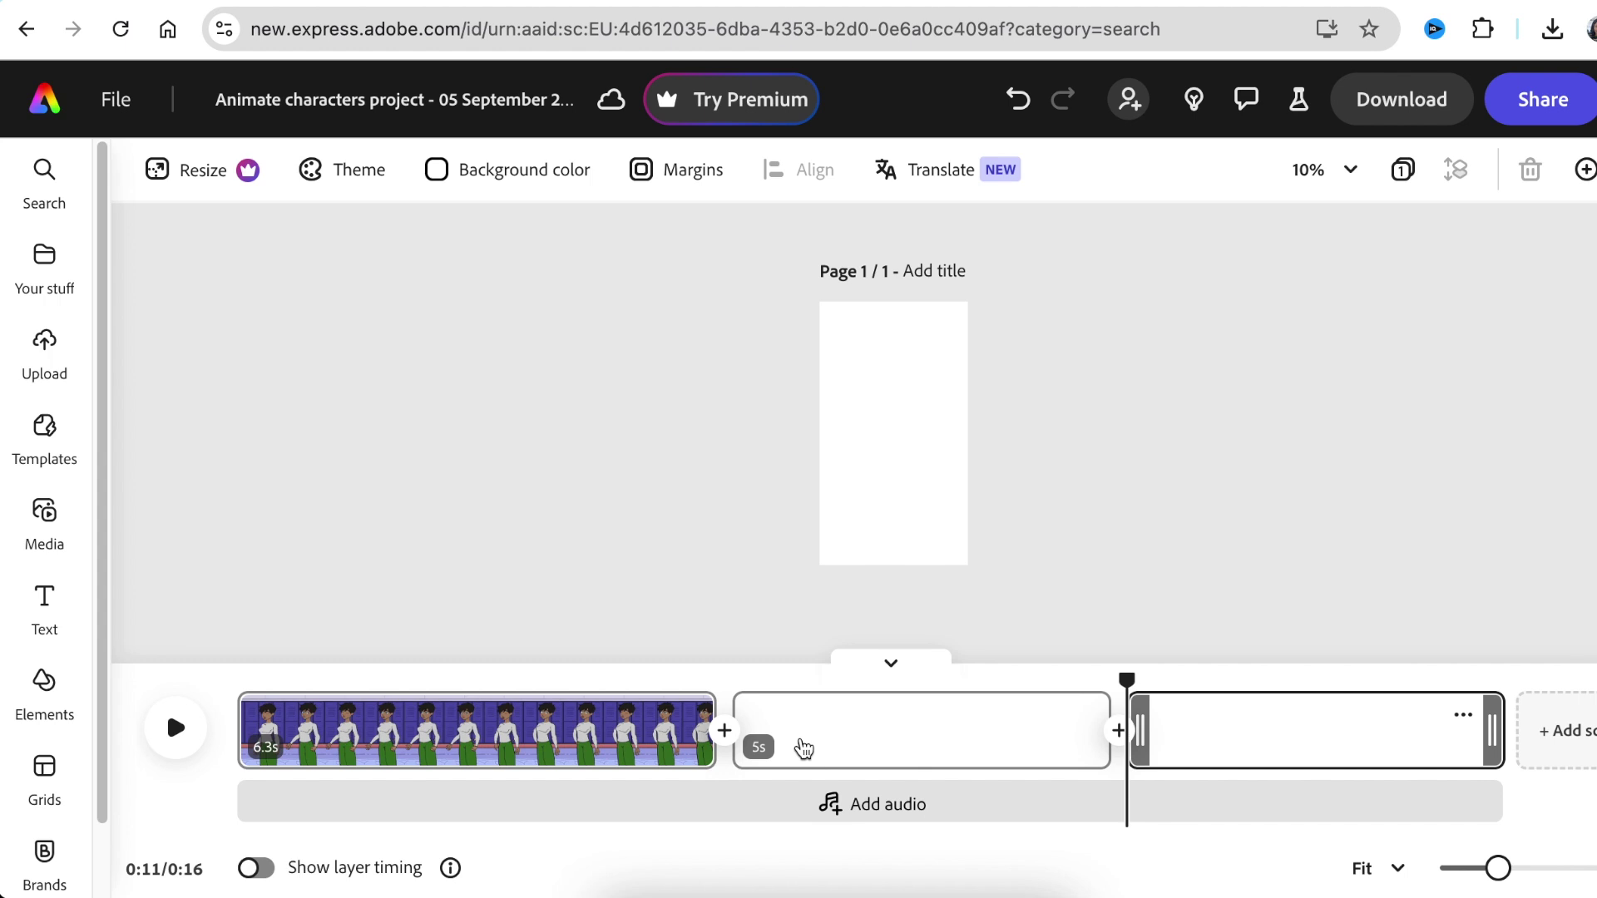
pyautogui.click(782, 746)
pyautogui.click(816, 747)
pyautogui.click(599, 642)
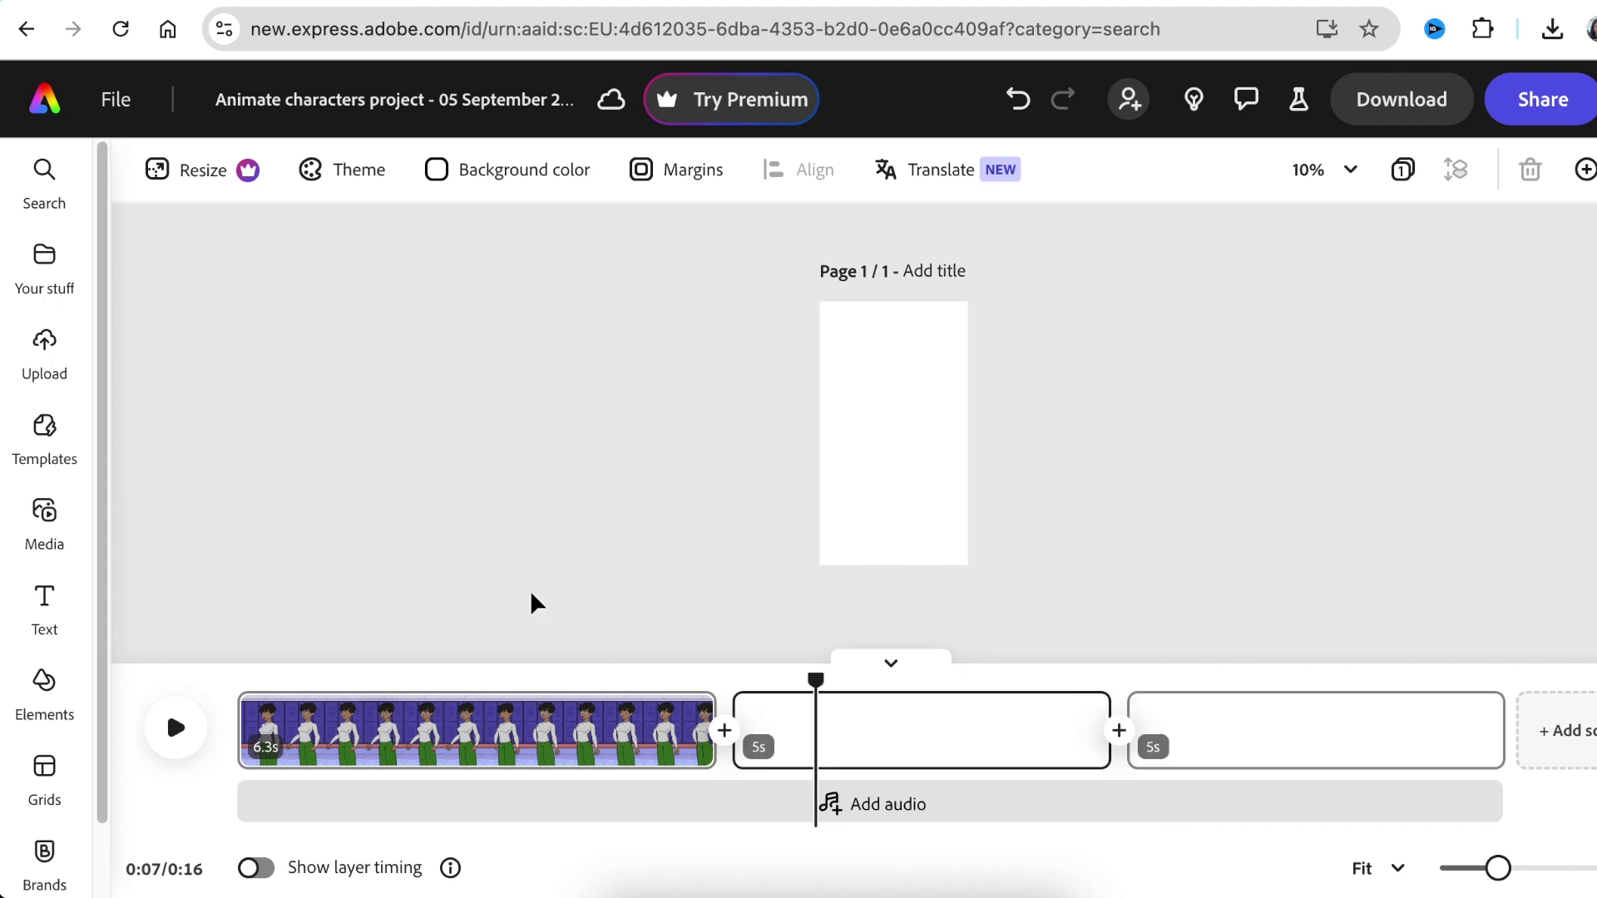
pyautogui.hotkey('ctrl', 'z')
pyautogui.click(1158, 733)
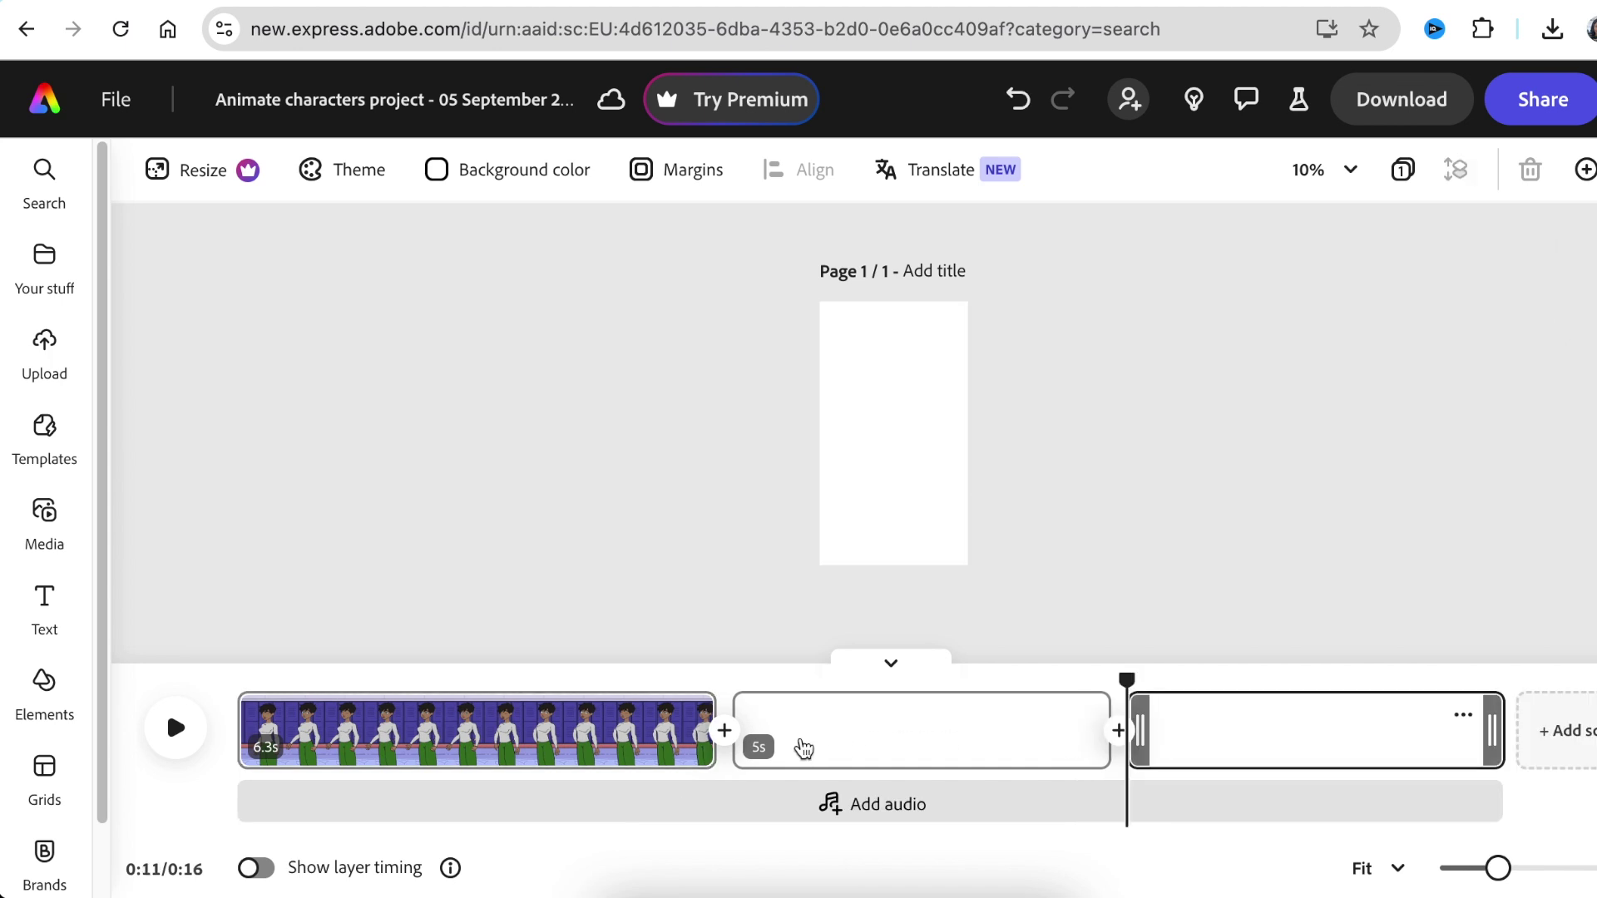